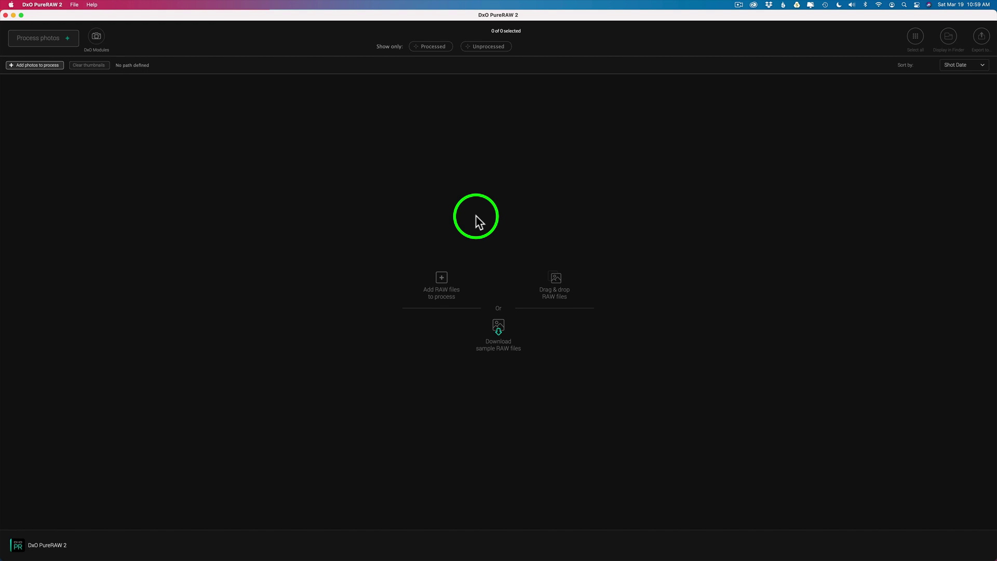
Add all four sample RAW files from the Downloads sample folder to DxO PureRAW 2
{"action": "left_click", "coordinate": [442, 276]}
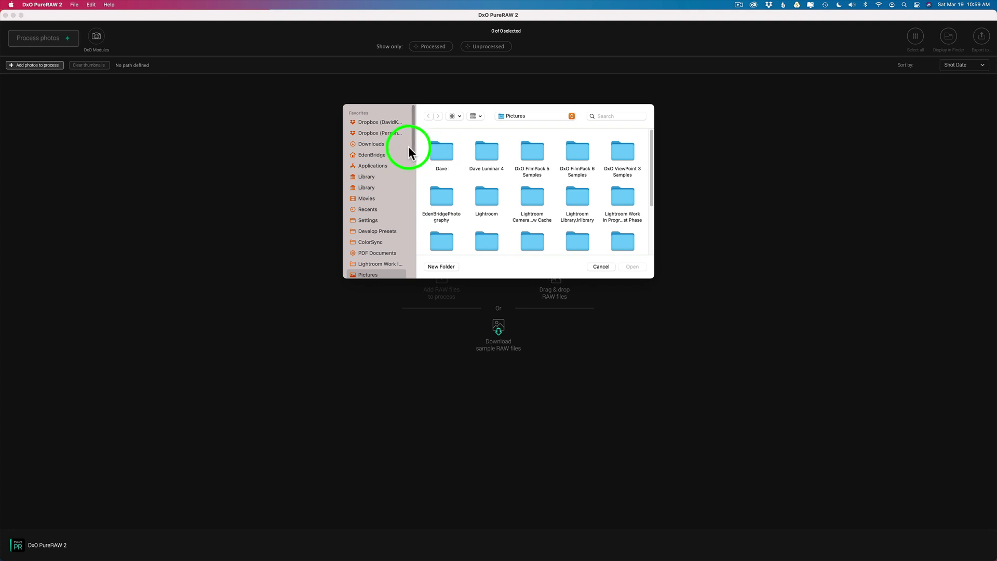
{"action": "left_click", "coordinate": [372, 144]}
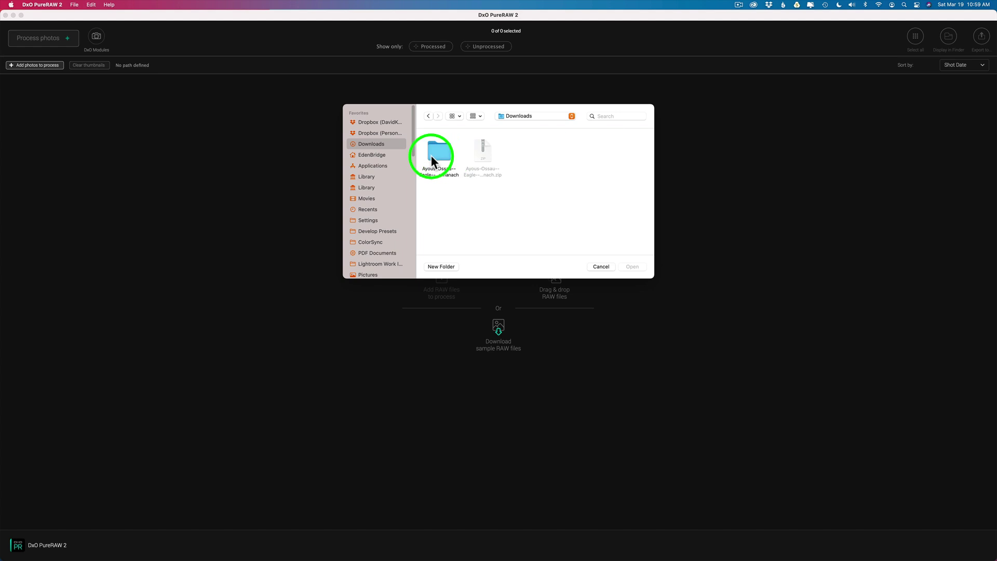
{"action": "double_click", "coordinate": [434, 152]}
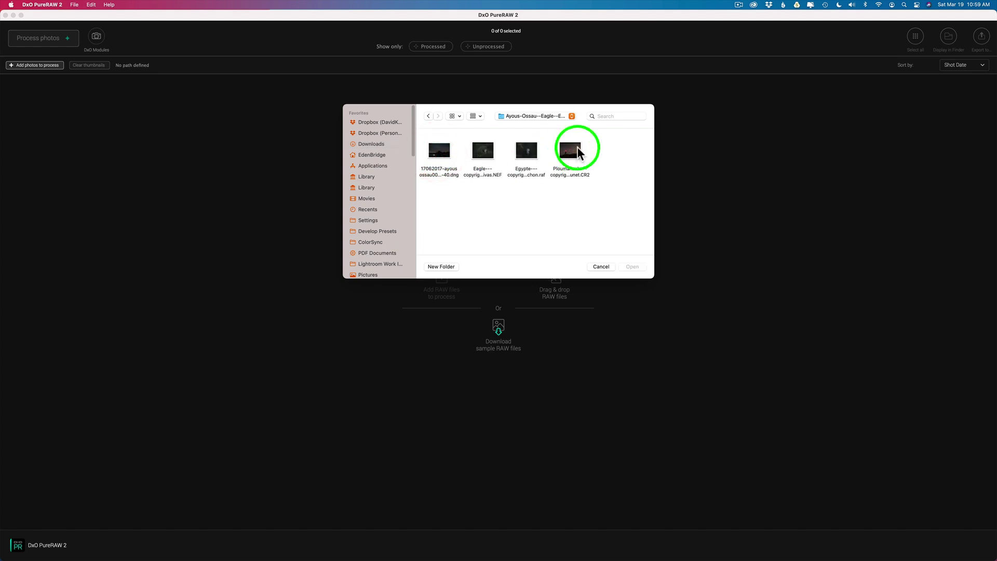
{"action": "left_click_drag", "start_coordinate": [591, 151], "coordinate": [440, 155]}
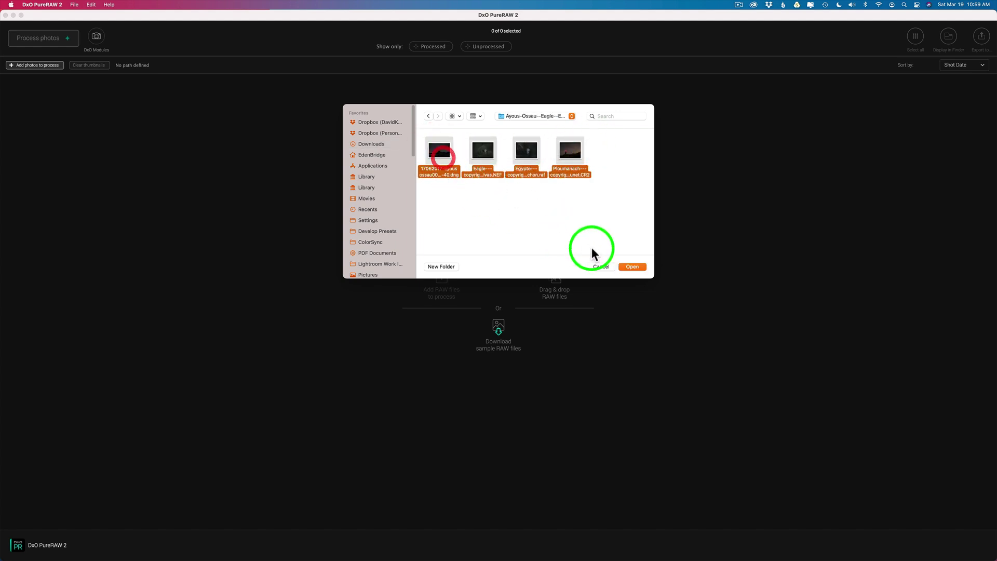
{"action": "left_click", "coordinate": [632, 266]}
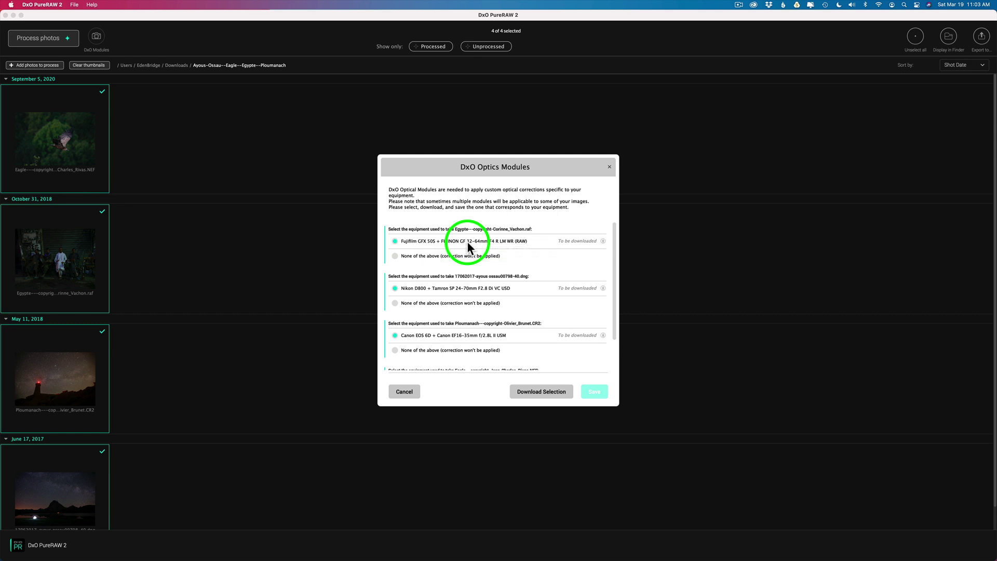
Download the optics modules for all the photos' cameras and lenses, then save
{"action": "scroll", "coordinate": [468, 244], "scroll_direction": "down", "scroll_amount": 1}
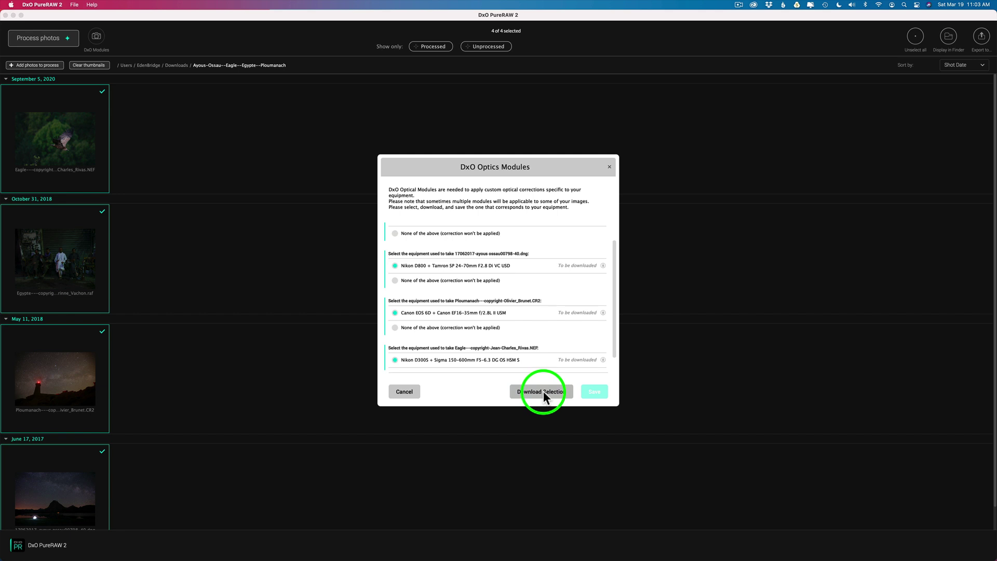
{"action": "left_click", "coordinate": [544, 396]}
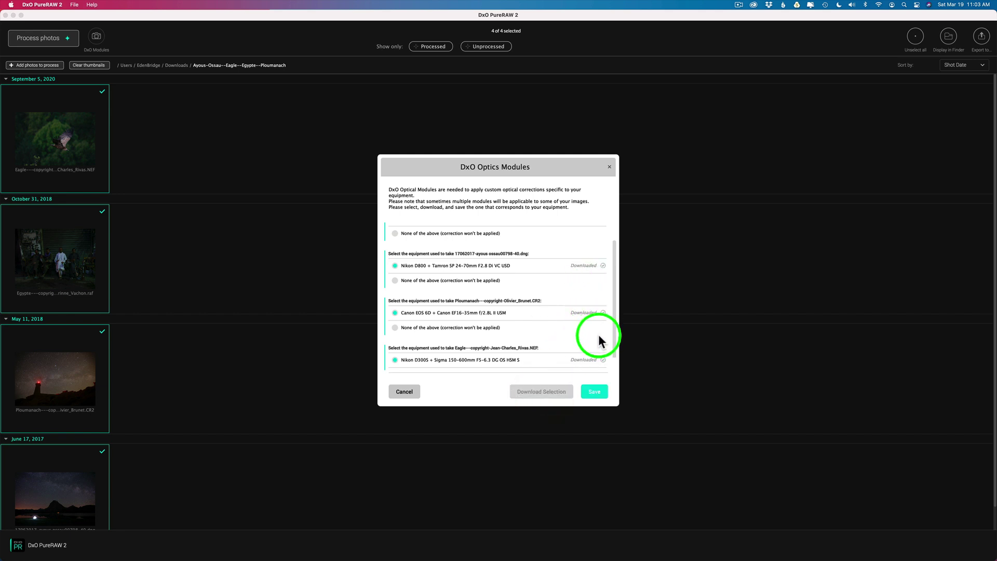
{"action": "scroll", "coordinate": [603, 333], "scroll_direction": "down", "scroll_amount": 1}
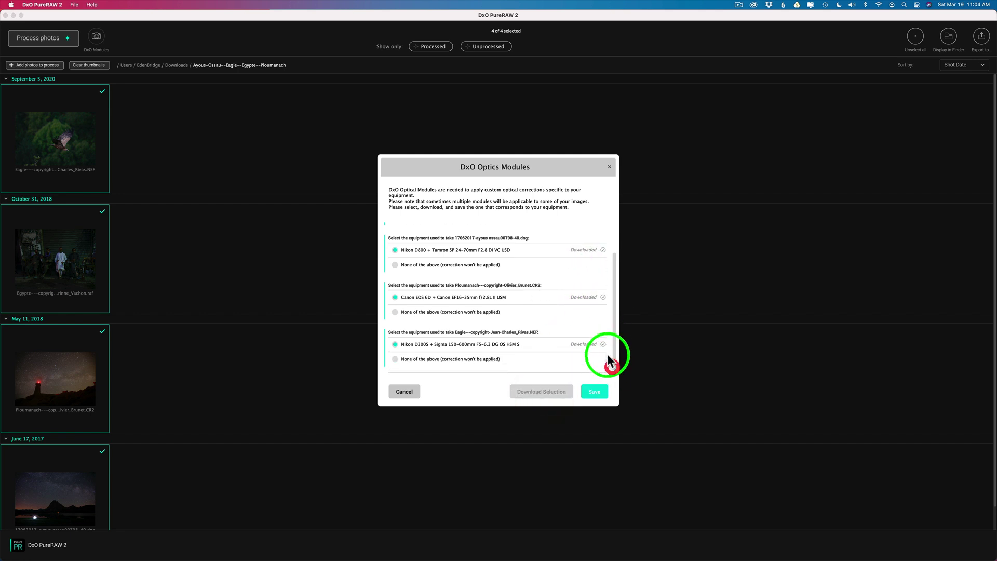
{"action": "left_click", "coordinate": [593, 391]}
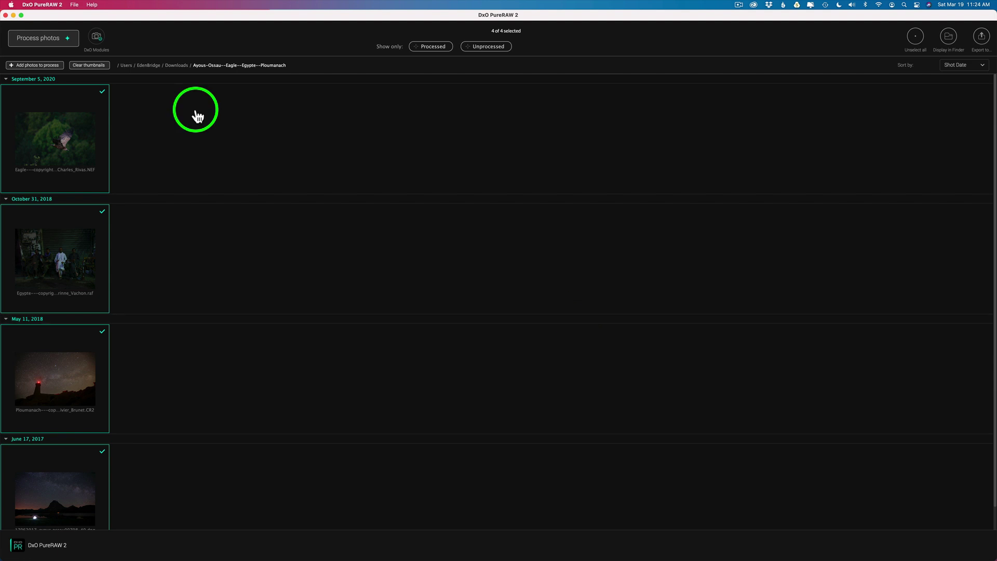
Process the four photos with DeepPRIME to DNG in the DxO folder, optical corrections kept on
{"action": "left_click", "coordinate": [44, 40]}
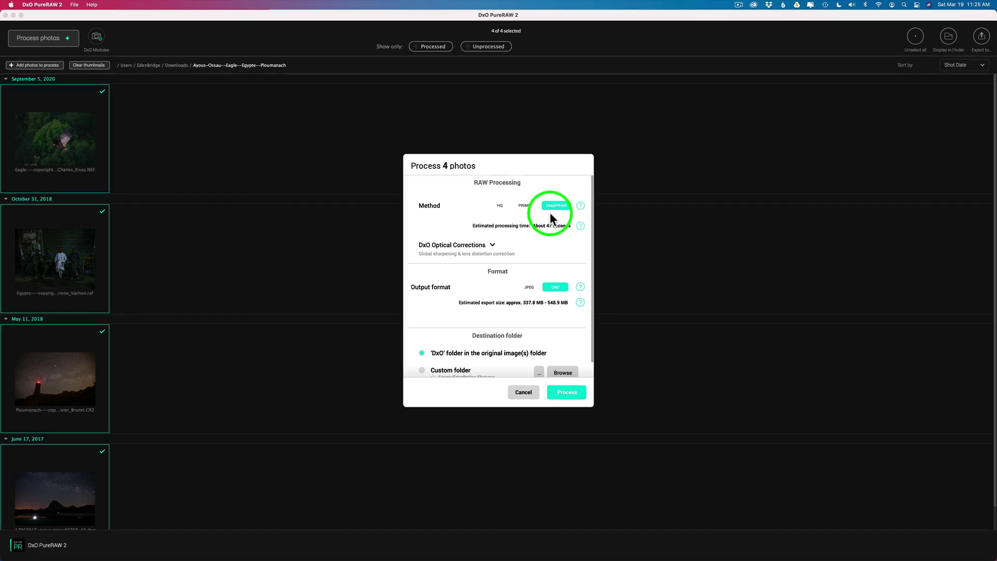
{"action": "left_click", "coordinate": [492, 247]}
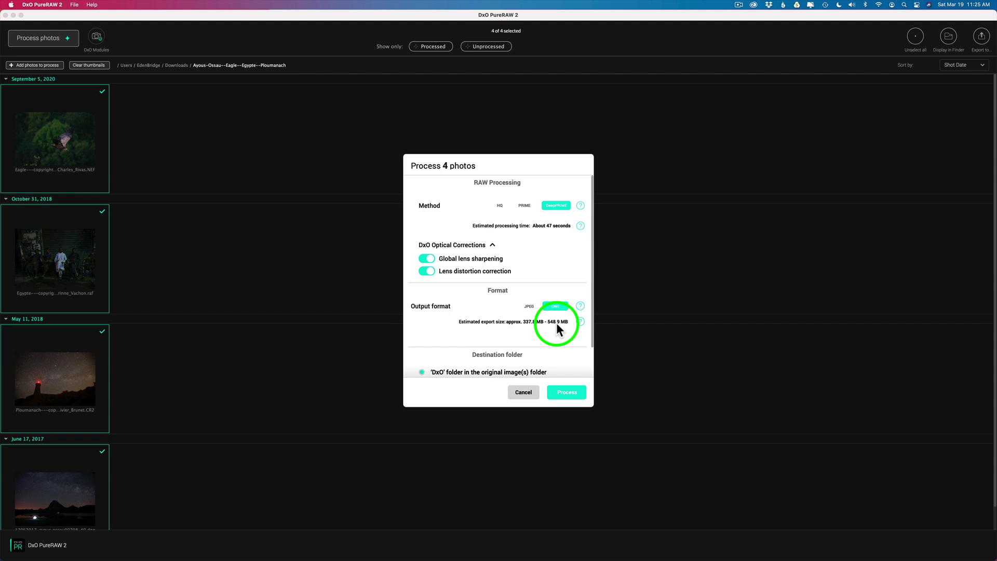
{"action": "scroll", "coordinate": [561, 317], "scroll_direction": "down", "scroll_amount": 2}
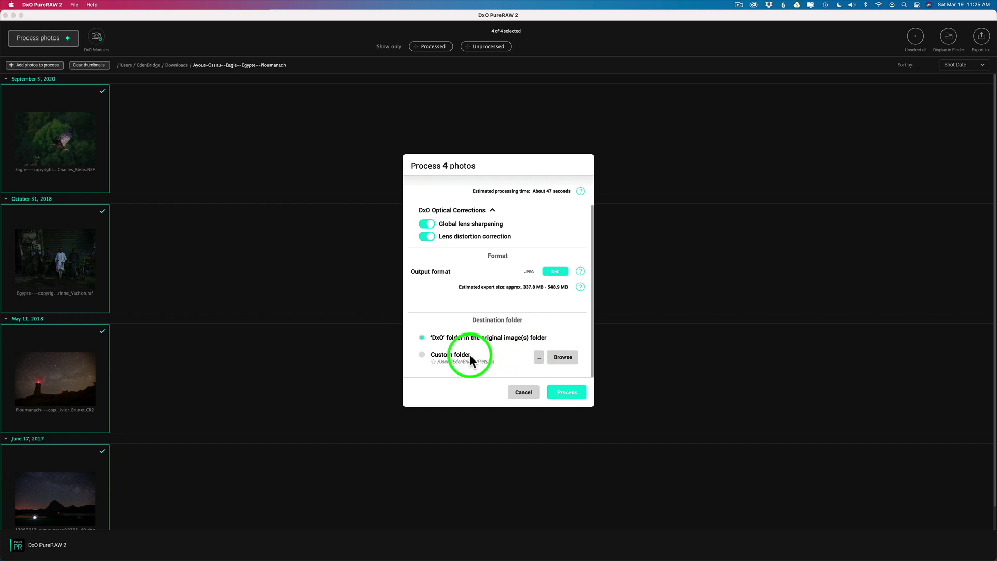
{"action": "left_click", "coordinate": [567, 392]}
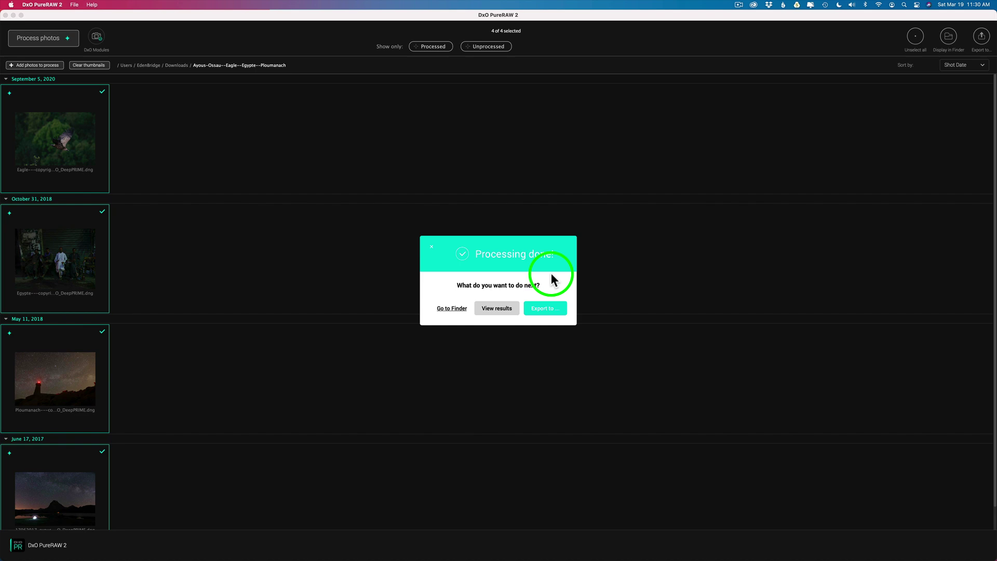
{"action": "key", "text": "ctrl+Right"}
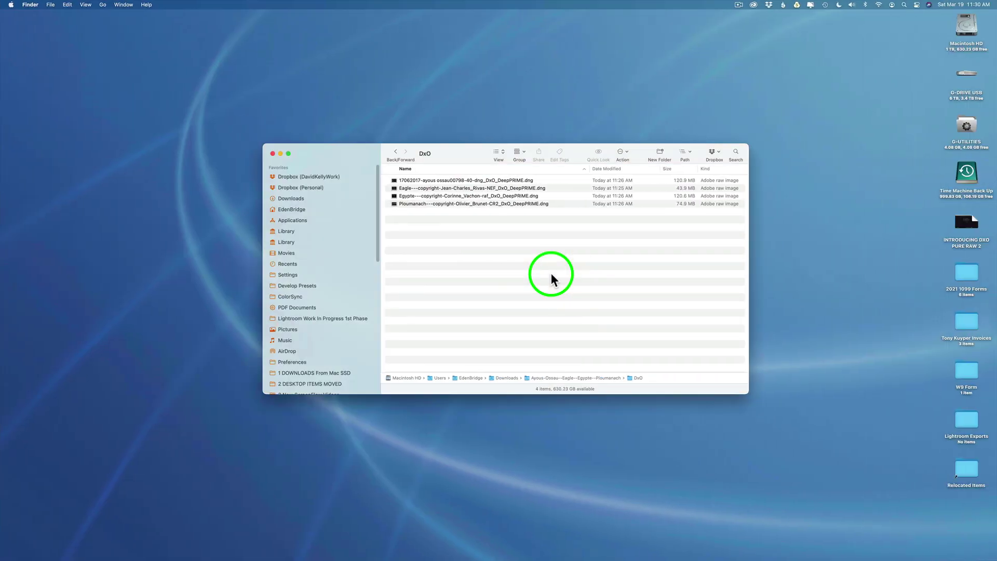
{"action": "left_click", "coordinate": [396, 152]}
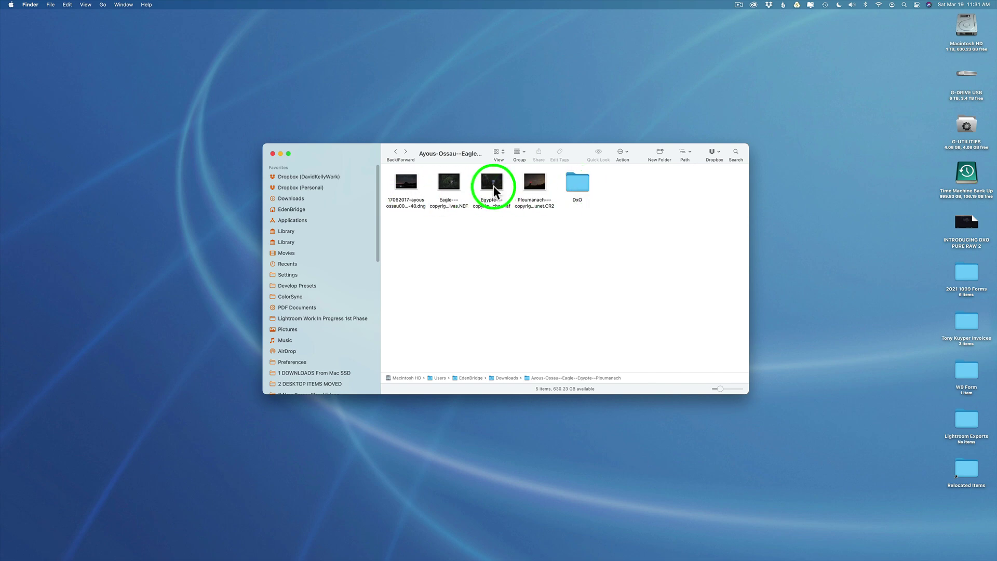
{"action": "double_click", "coordinate": [578, 182]}
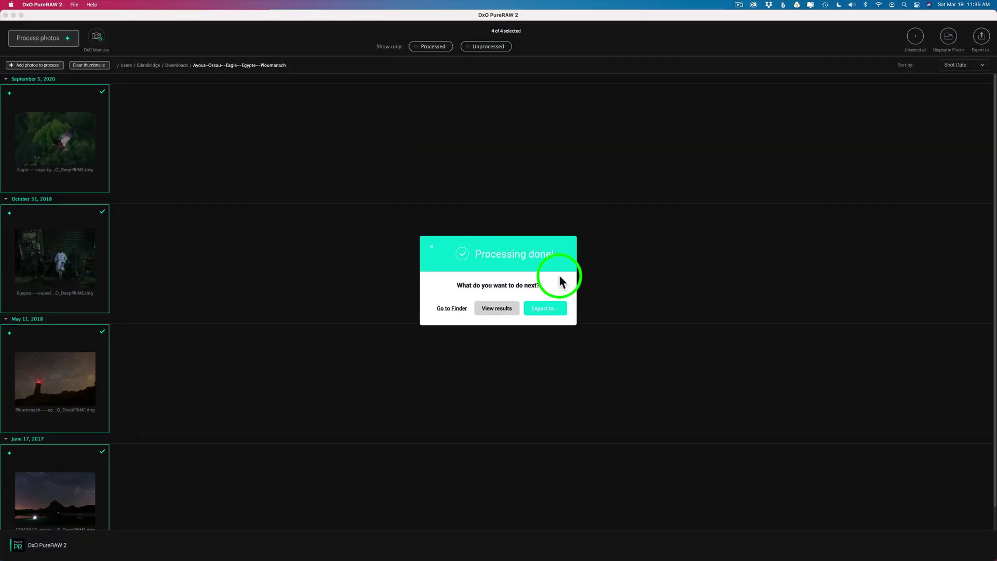
View the eagle before/after split, inspect the wing at 2:1, then return to 1:1
{"action": "left_click", "coordinate": [496, 308]}
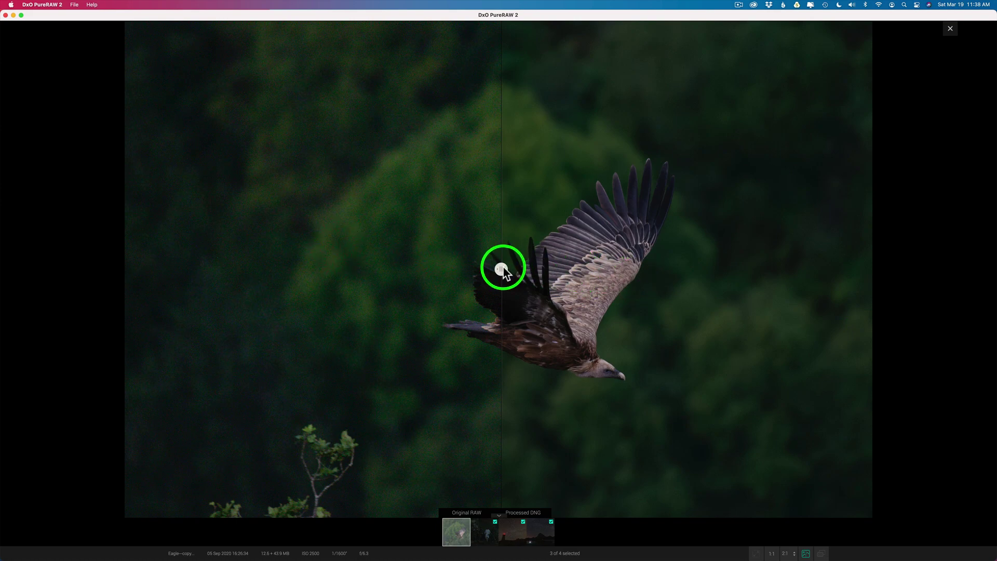
{"action": "mouse_move", "coordinate": [501, 269]}
{"action": "left_mouse_down"}
{"action": "mouse_move", "coordinate": [400, 267]}
{"action": "mouse_move", "coordinate": [494, 270]}
{"action": "left_mouse_up"}
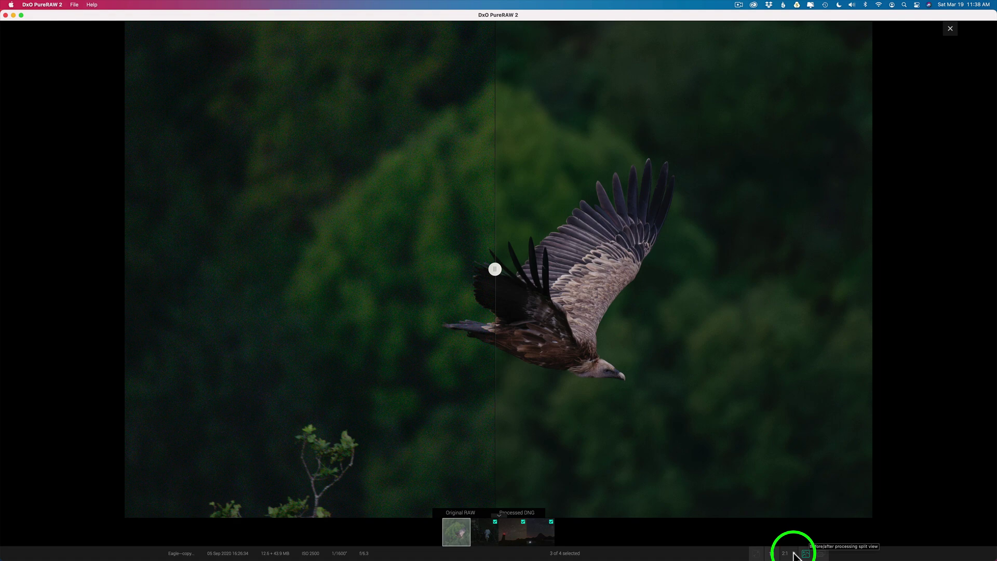
{"action": "left_click", "coordinate": [789, 553]}
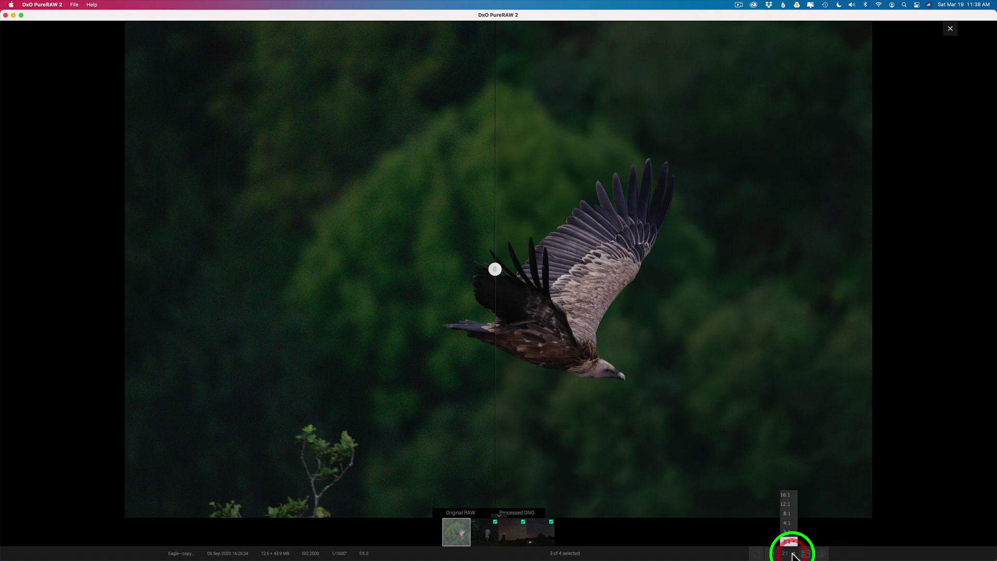
{"action": "left_click", "coordinate": [789, 541]}
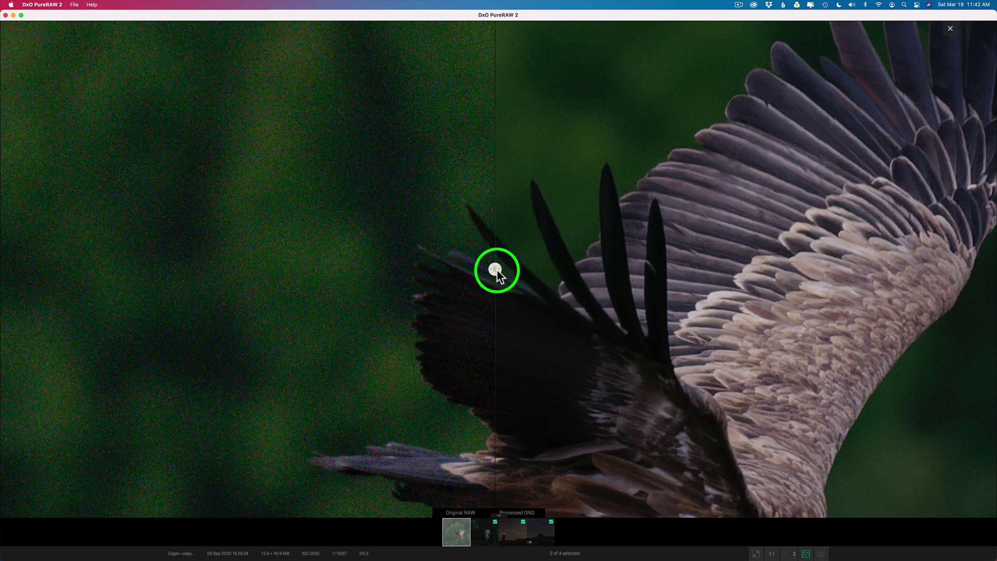
{"action": "left_click_drag", "start_coordinate": [497, 269], "coordinate": [200, 258]}
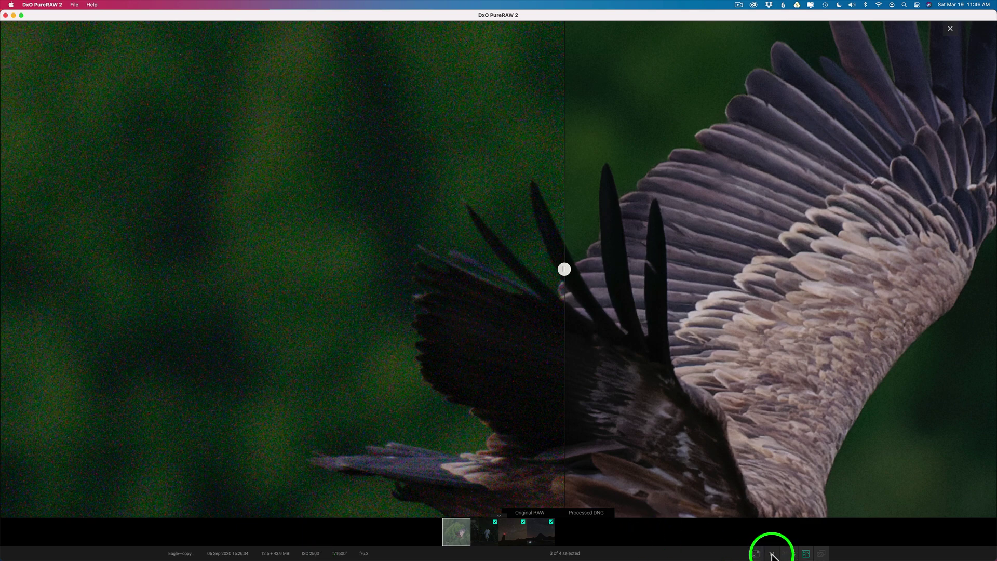
{"action": "left_click", "coordinate": [772, 554]}
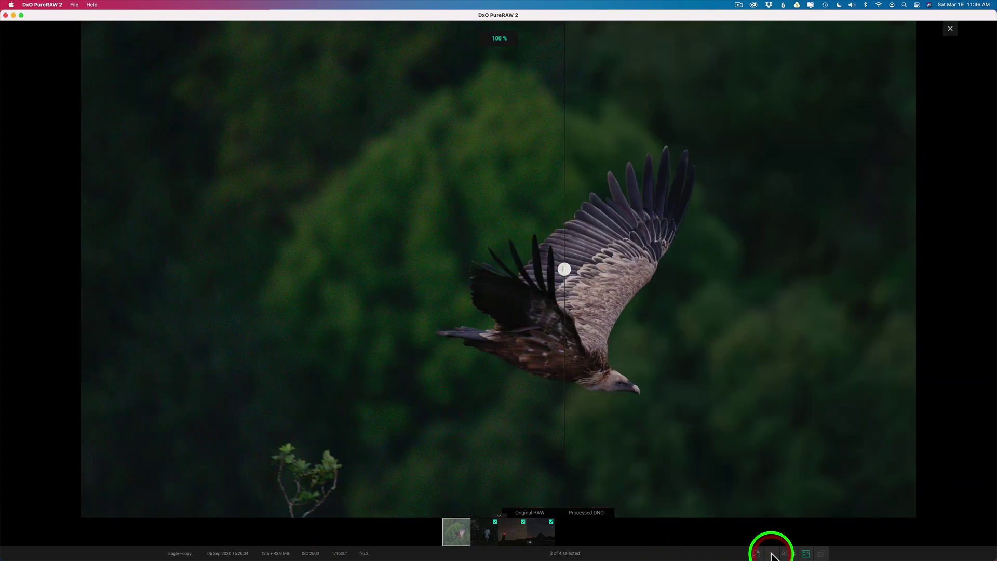
Slide the original/processed split across the Egypte portrait, lighthouse and mountain night-sky photos
{"action": "left_click", "coordinate": [488, 537]}
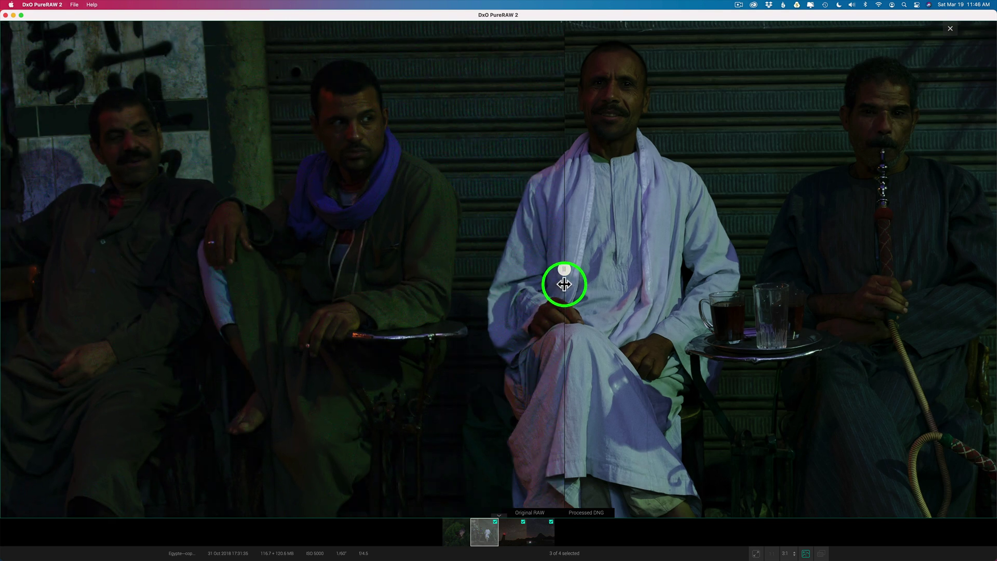
{"action": "left_click_drag", "start_coordinate": [565, 269], "coordinate": [779, 318]}
{"action": "left_click", "coordinate": [514, 535]}
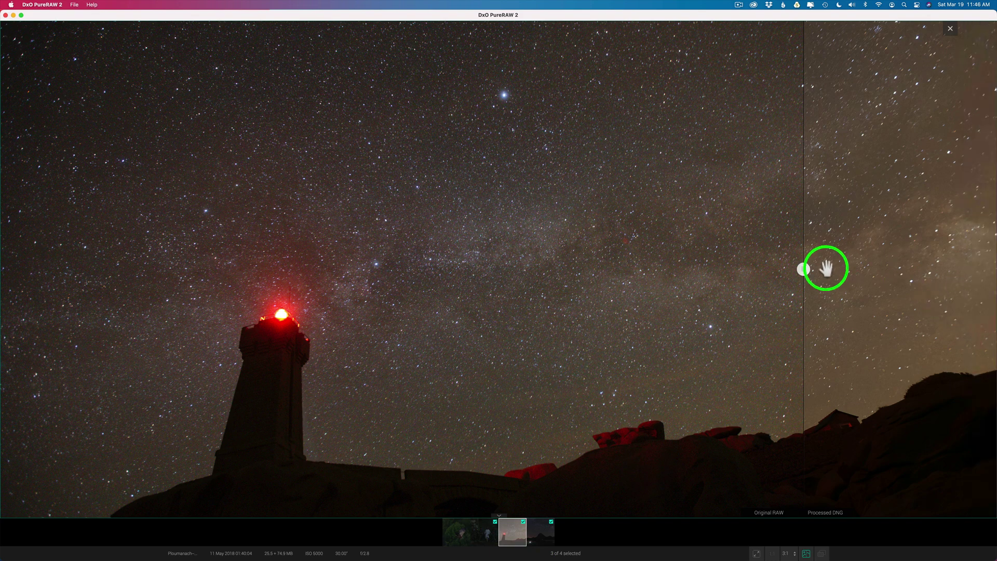
{"action": "left_click_drag", "start_coordinate": [803, 270], "coordinate": [363, 257]}
{"action": "left_click", "coordinate": [552, 532]}
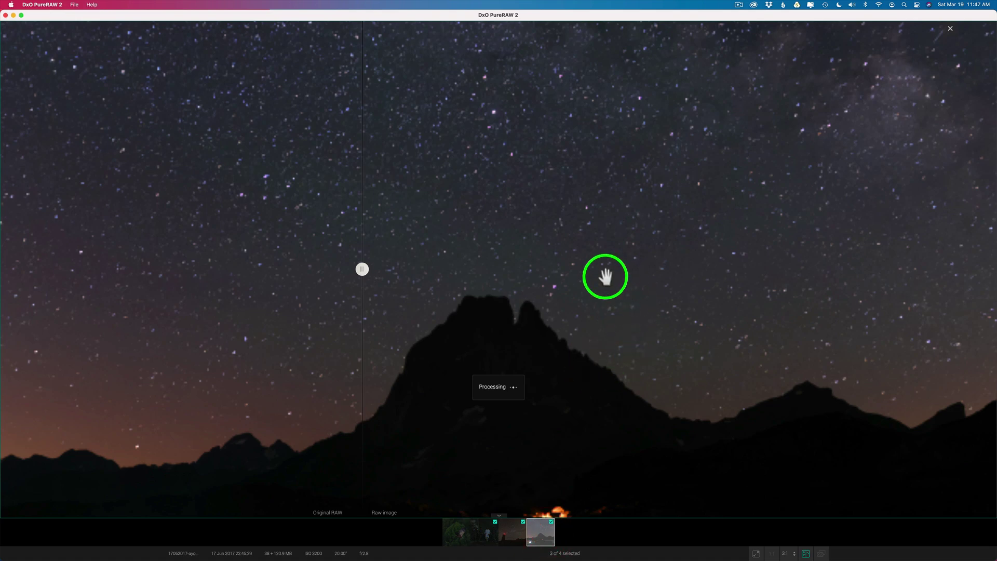
{"action": "left_click_drag", "start_coordinate": [361, 270], "coordinate": [279, 256]}
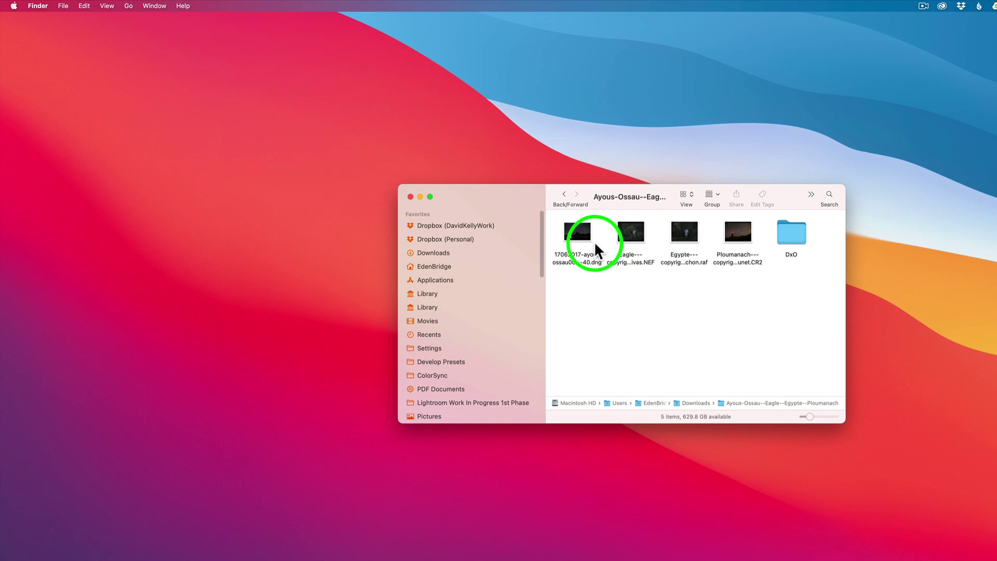
Move the DxO output folder to the Trash
{"action": "left_click", "coordinate": [796, 234]}
{"action": "right_click", "coordinate": [796, 233]}
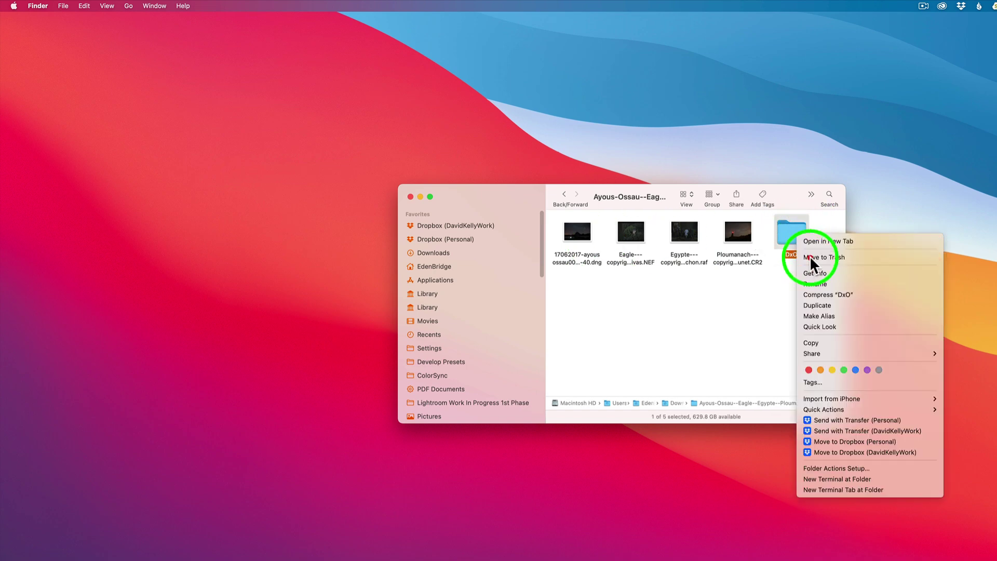
{"action": "left_click", "coordinate": [809, 256]}
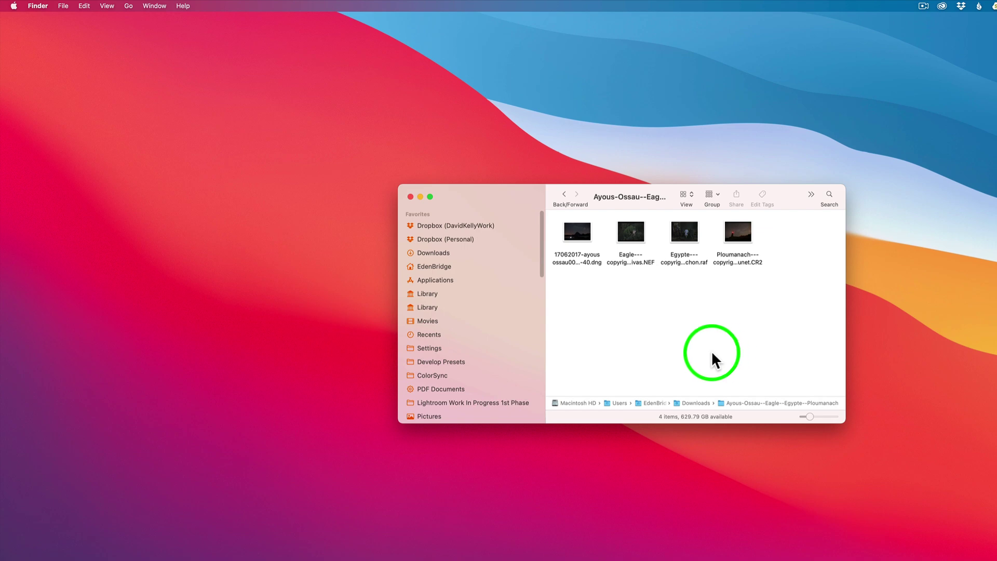
Select all four images and view the DxO PureRAW 2 Process to DNG choices (HQ, PRIME, DeepPRIME) without processing
{"action": "key", "text": "super+a"}
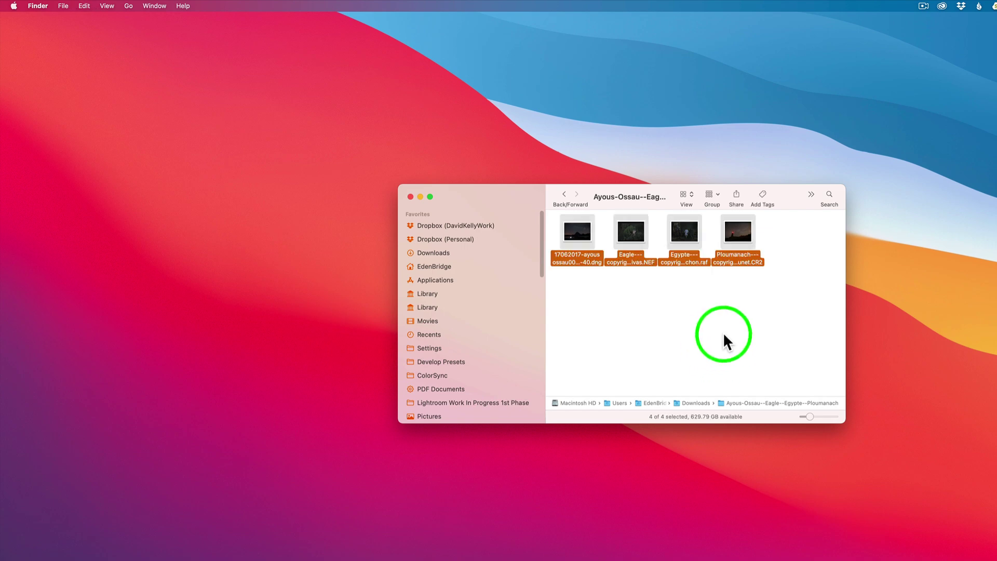
{"action": "right_click", "coordinate": [738, 232]}
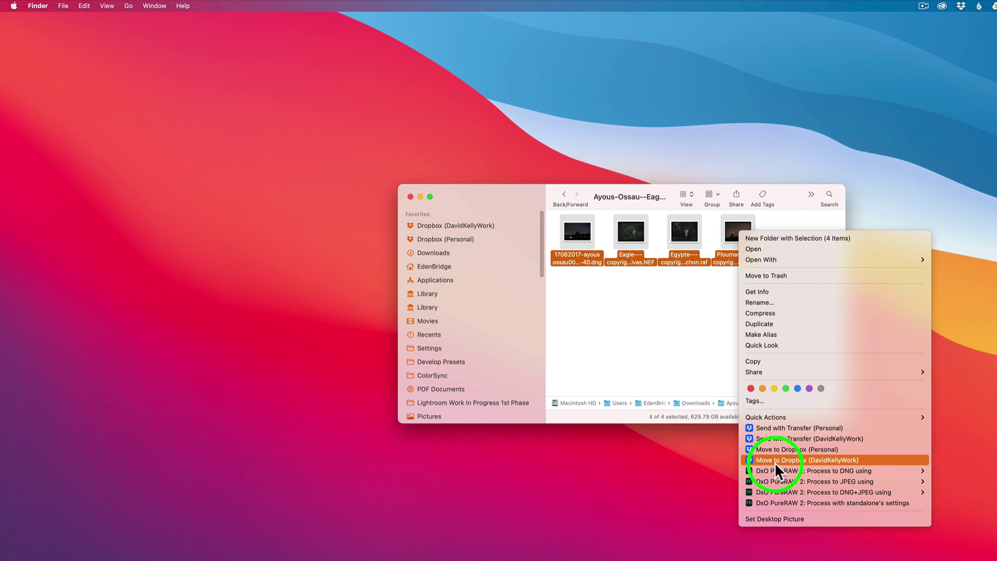
{"action": "mouse_move", "coordinate": [778, 472]}
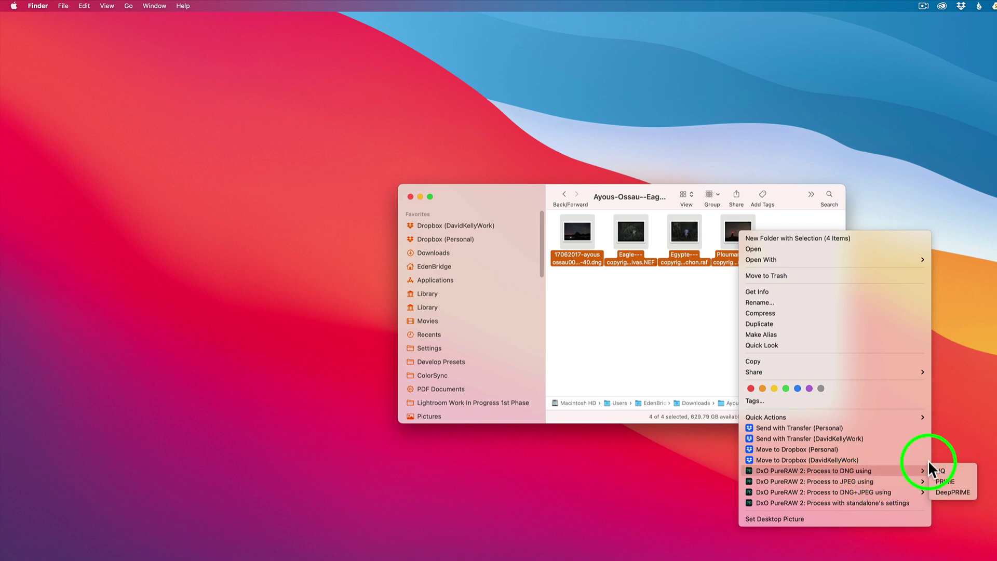
{"action": "left_click", "coordinate": [684, 345]}
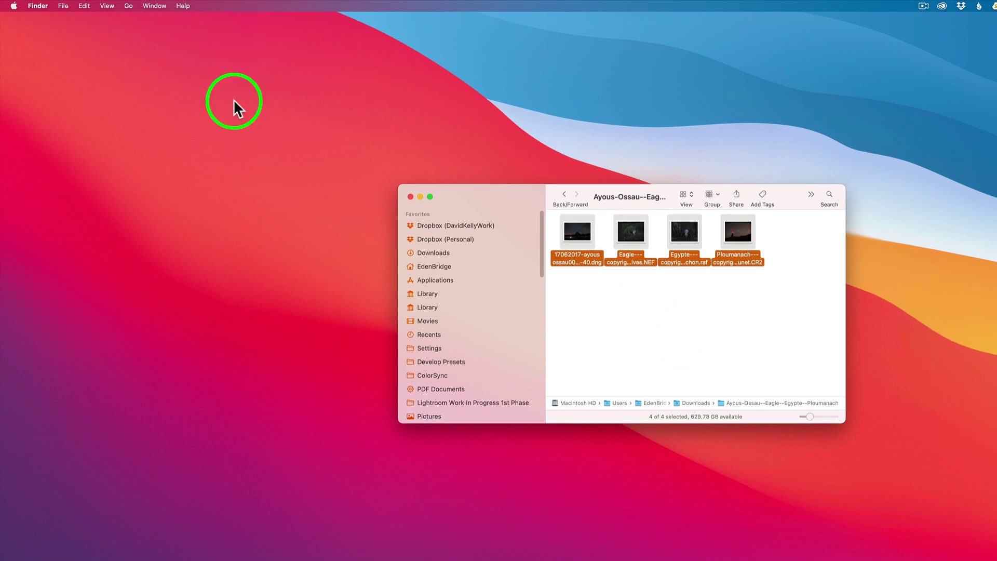
Show the System Preferences Extensions pane with DxO PureRAW 2 Finder Extensions enabled
{"action": "left_click", "coordinate": [14, 7]}
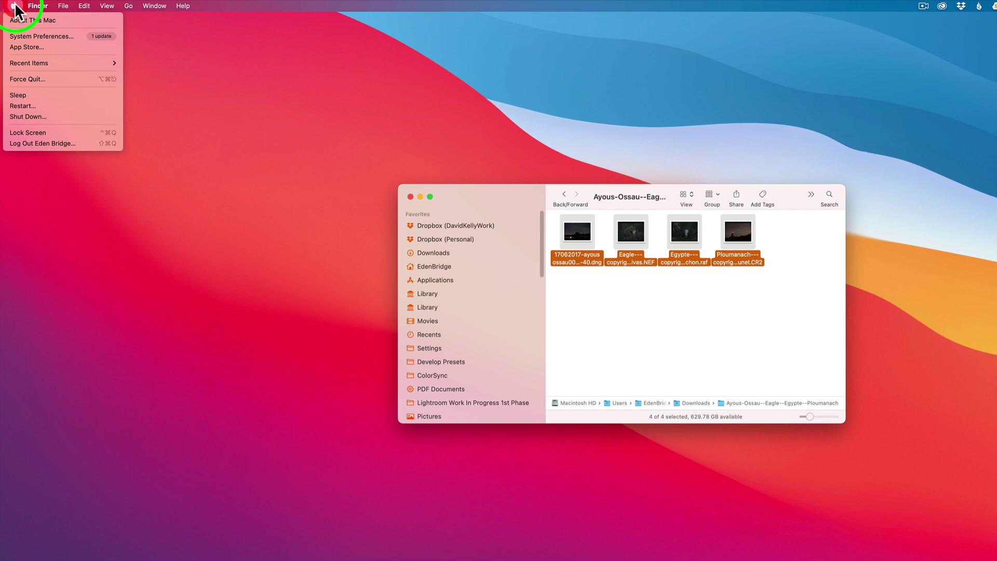
{"action": "left_click", "coordinate": [34, 34]}
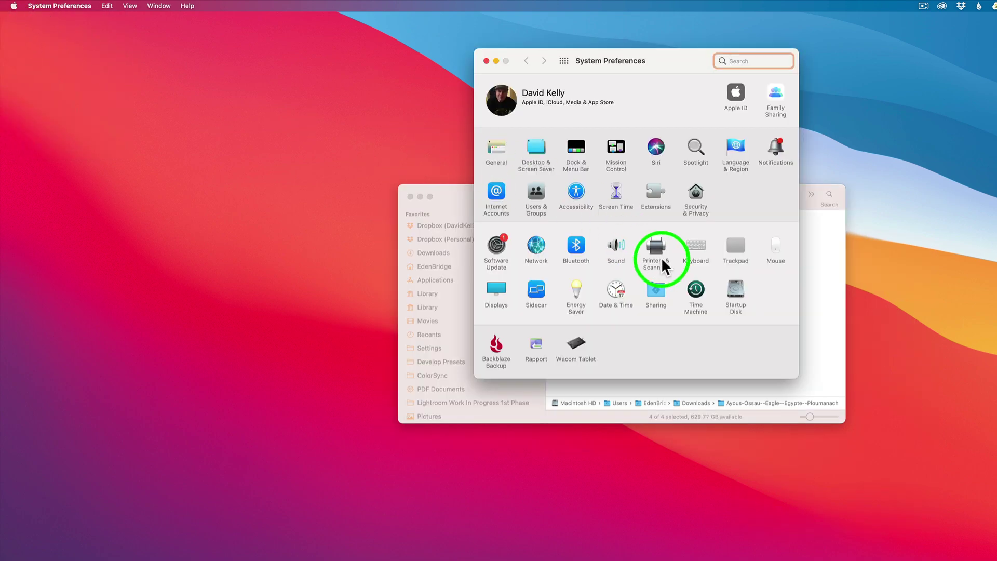
{"action": "left_click", "coordinate": [654, 189]}
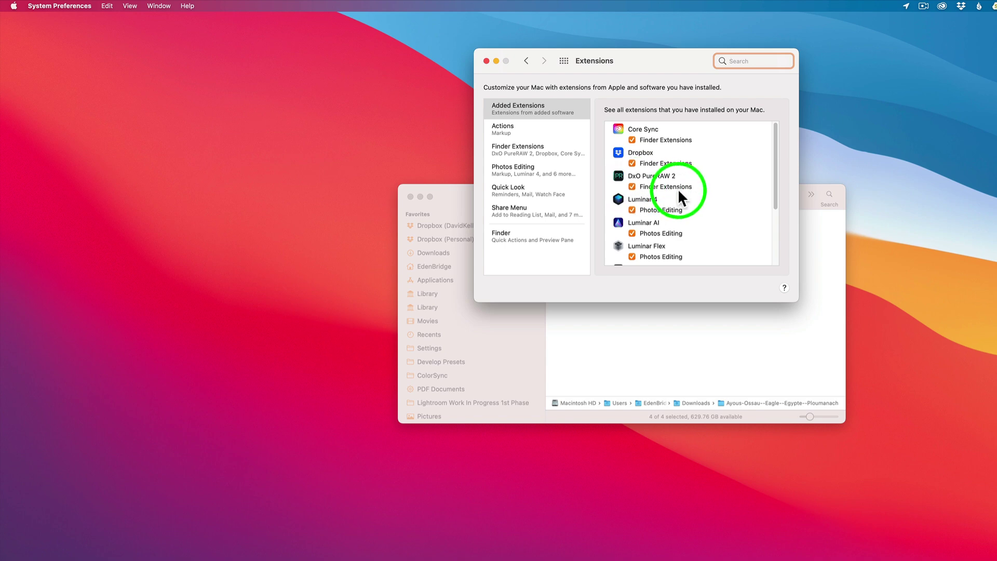
Close System Preferences and view the DxO PureRAW 2 Process to DNG/JPEG/DNG+JPEG submenus for the four files
{"action": "left_click", "coordinate": [486, 61]}
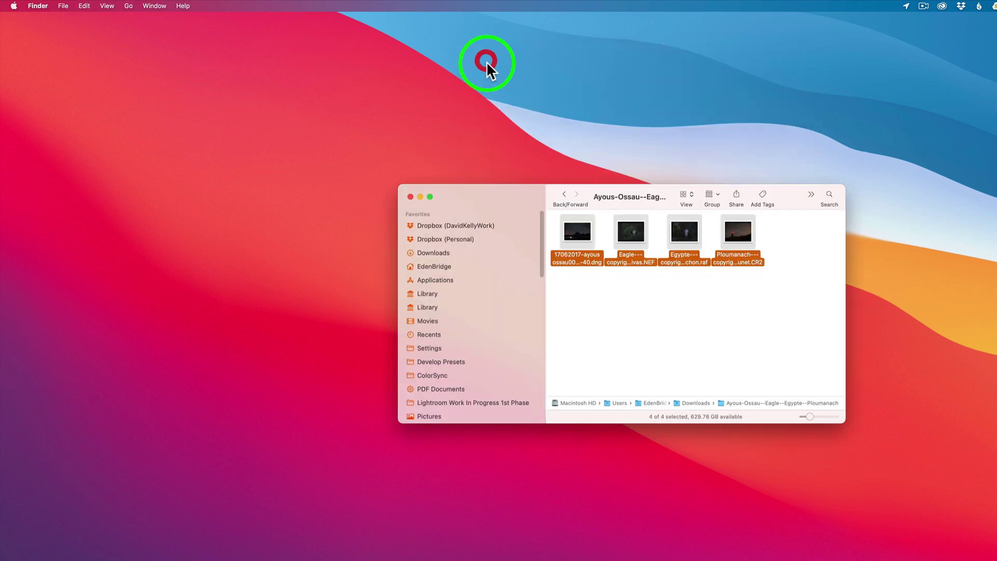
{"action": "right_click", "coordinate": [736, 233]}
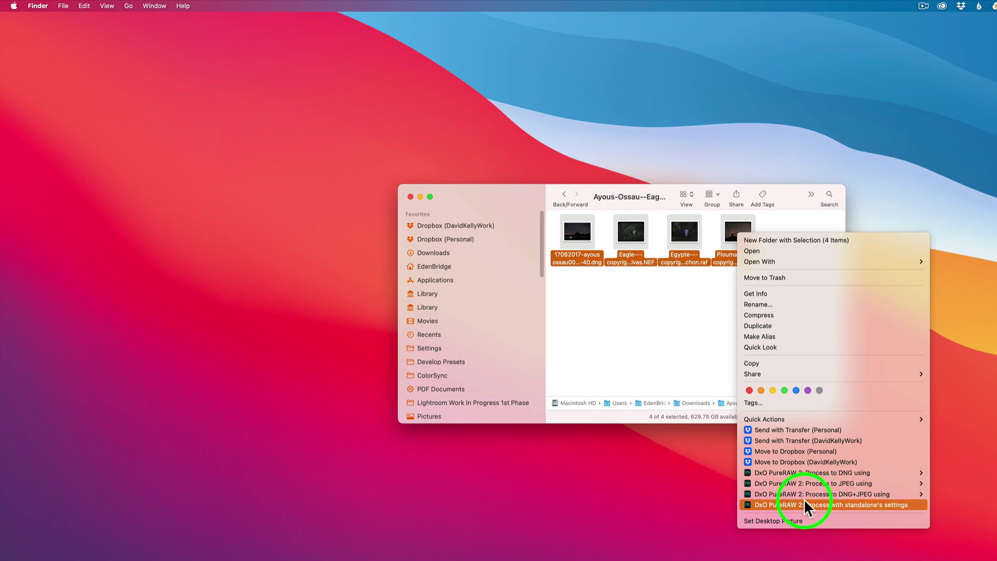
{"action": "mouse_move", "coordinate": [799, 496]}
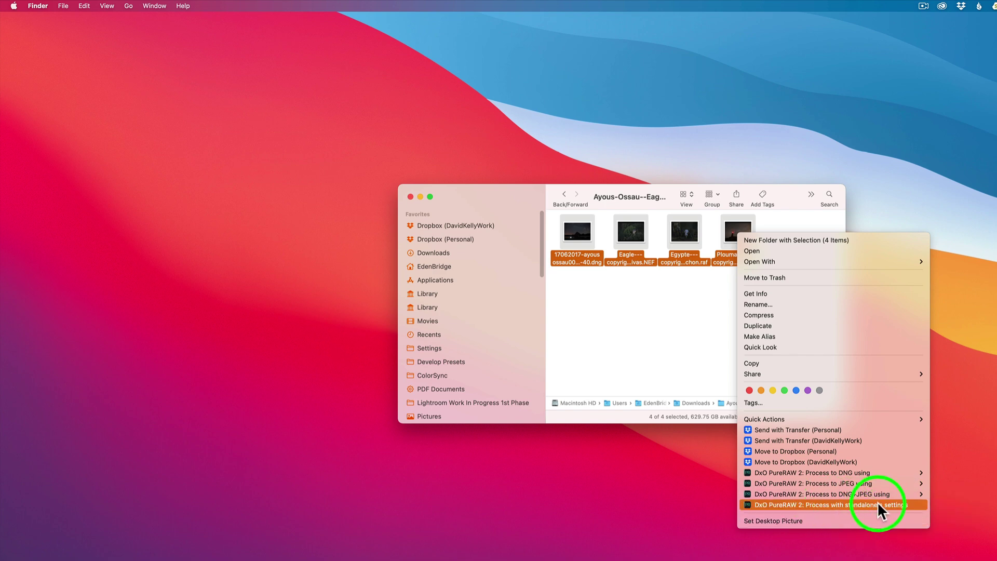
{"action": "mouse_move", "coordinate": [862, 472]}
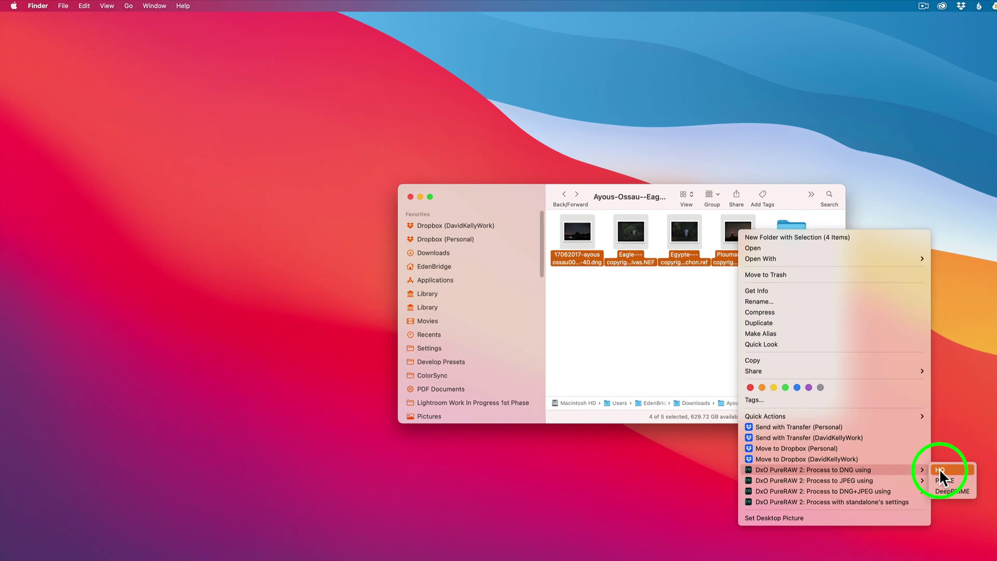
Move the old DxO output folder to the Trash
{"action": "left_click", "coordinate": [705, 331]}
{"action": "right_click", "coordinate": [794, 232]}
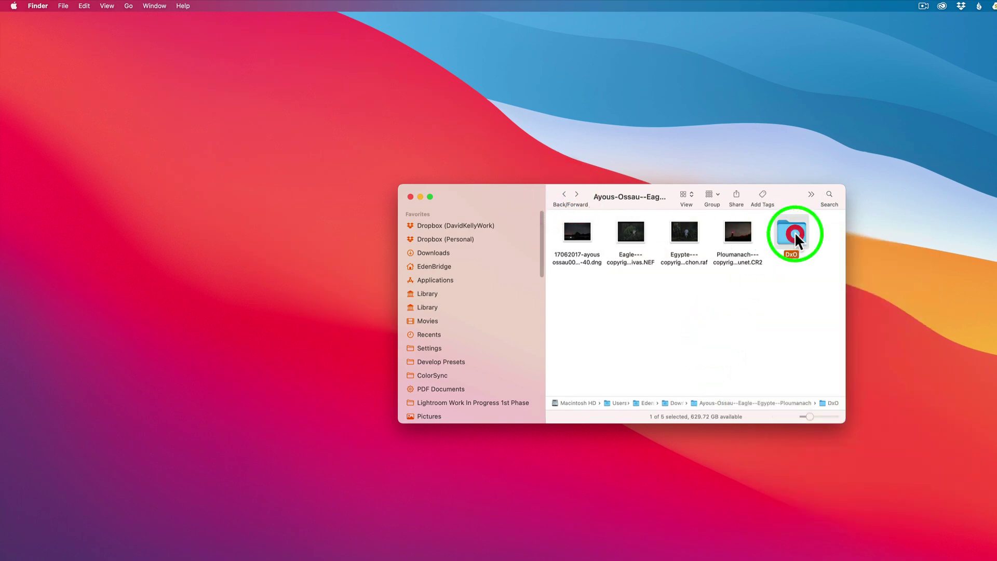
{"action": "left_click", "coordinate": [825, 255]}
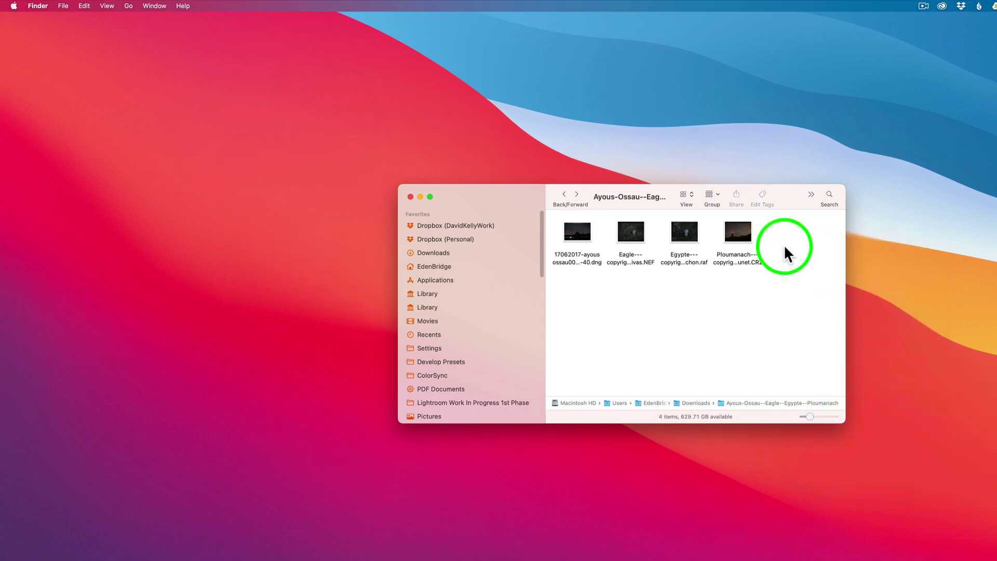
Process the Ploumanach CR2 to DNG with DeepPRIME on the free trial
{"action": "right_click", "coordinate": [739, 229]}
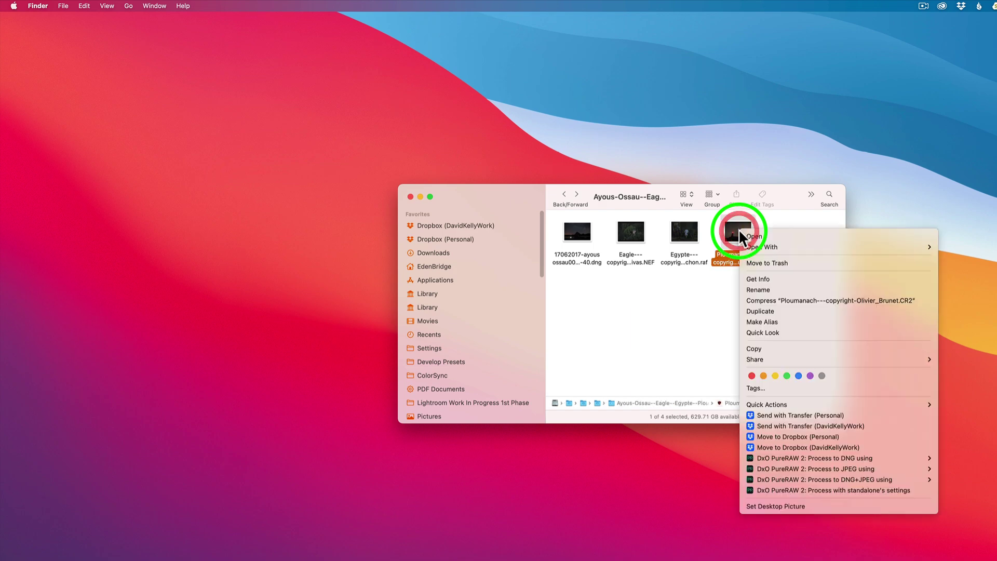
{"action": "mouse_move", "coordinate": [820, 460]}
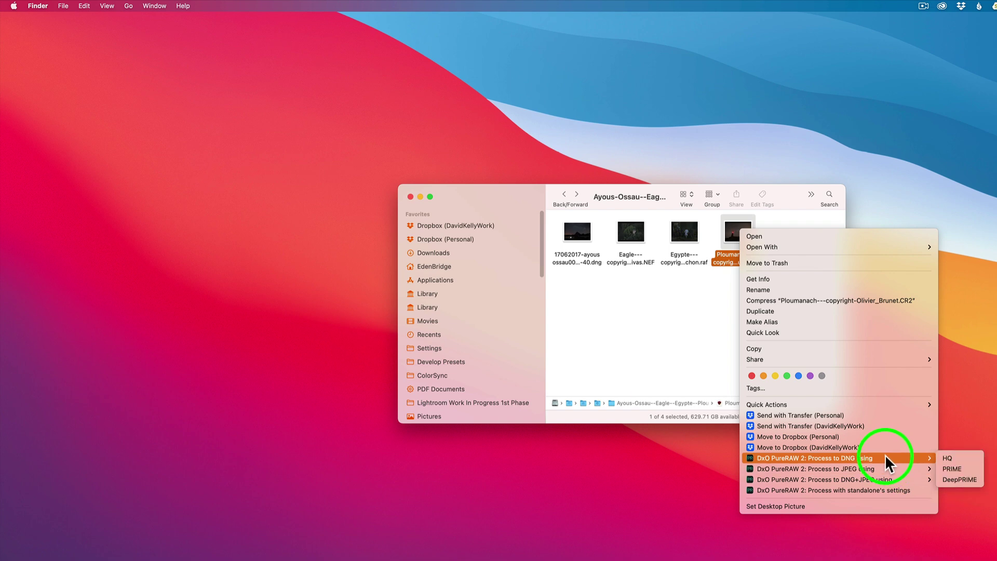
{"action": "left_click", "coordinate": [965, 477]}
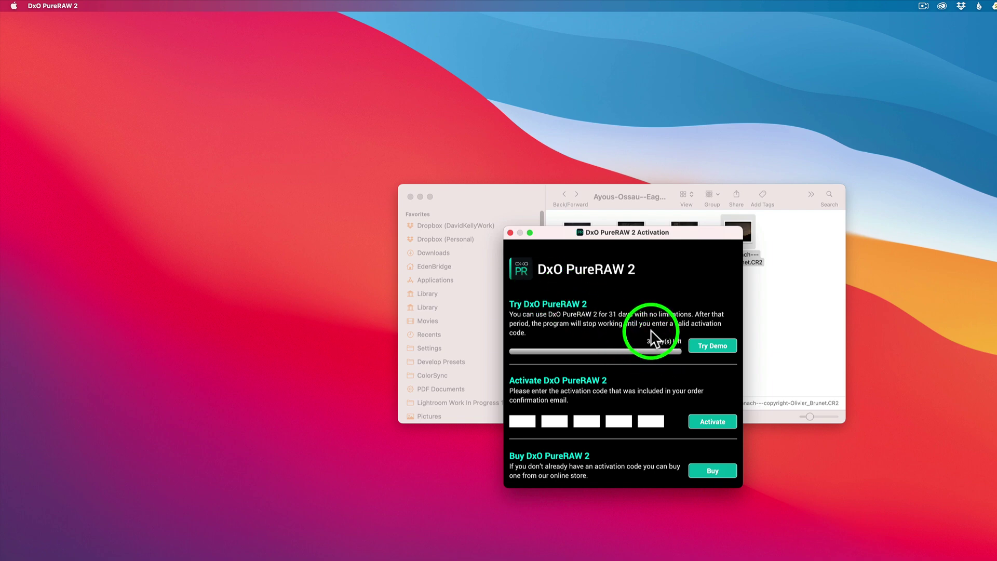
{"action": "left_click", "coordinate": [708, 345]}
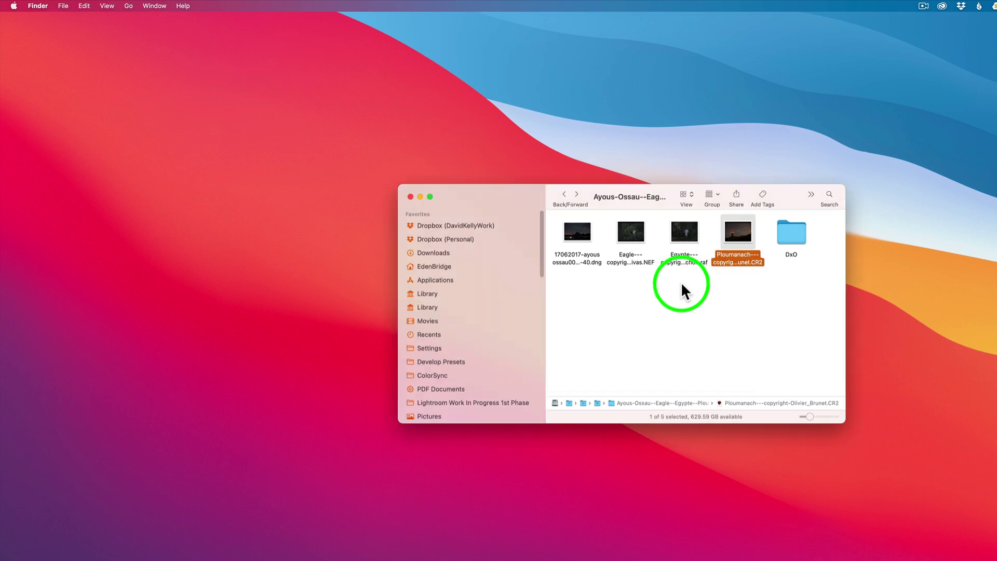
Process the .dng, .NEF and .raf files to DNG with DeepPRIME using Try Demo
{"action": "left_click", "coordinate": [557, 220]}
{"action": "left_click_drag", "start_coordinate": [557, 221], "coordinate": [685, 238]}
{"action": "right_click", "coordinate": [688, 231]}
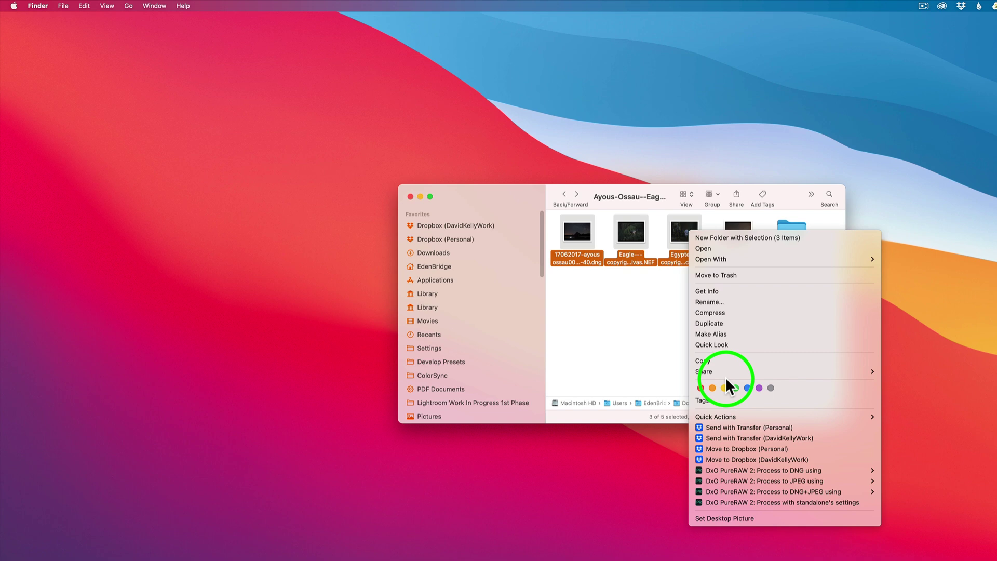
{"action": "mouse_move", "coordinate": [796, 470]}
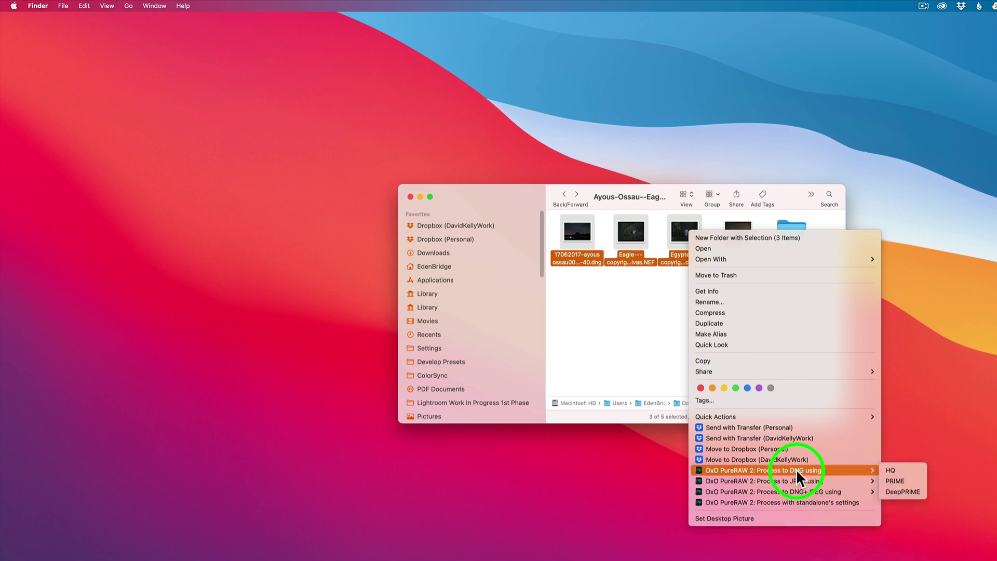
{"action": "left_click", "coordinate": [896, 488]}
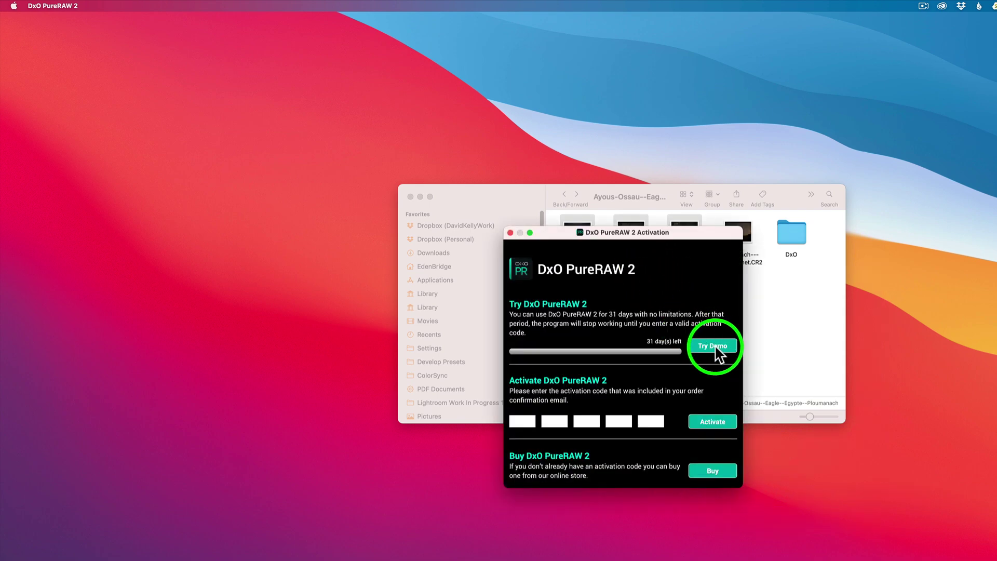
{"action": "left_click", "coordinate": [715, 347]}
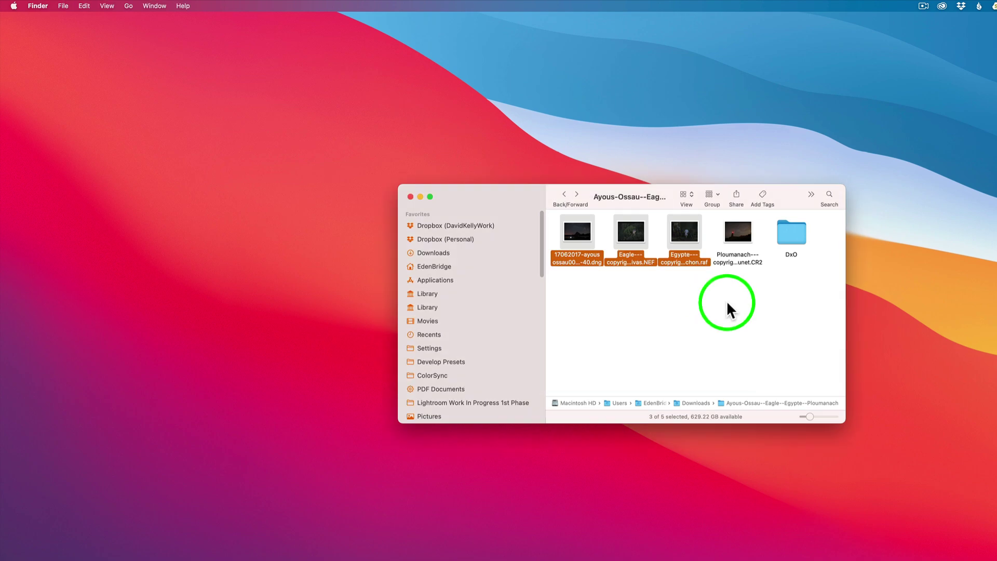
List the four DeepPRIME DNGs in the DxO folder with full file names, then close the window
{"action": "left_click", "coordinate": [789, 232]}
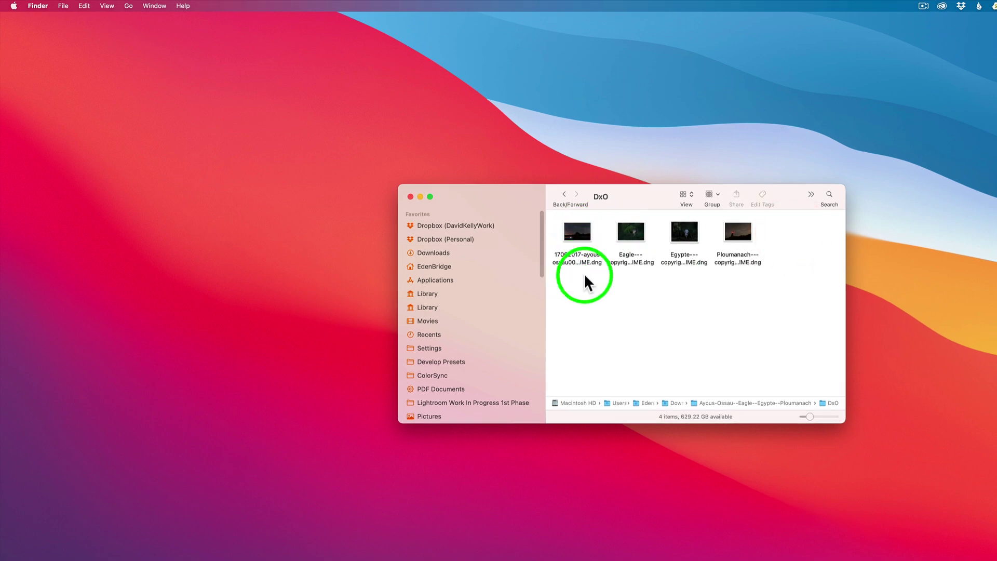
{"action": "left_click", "coordinate": [693, 192]}
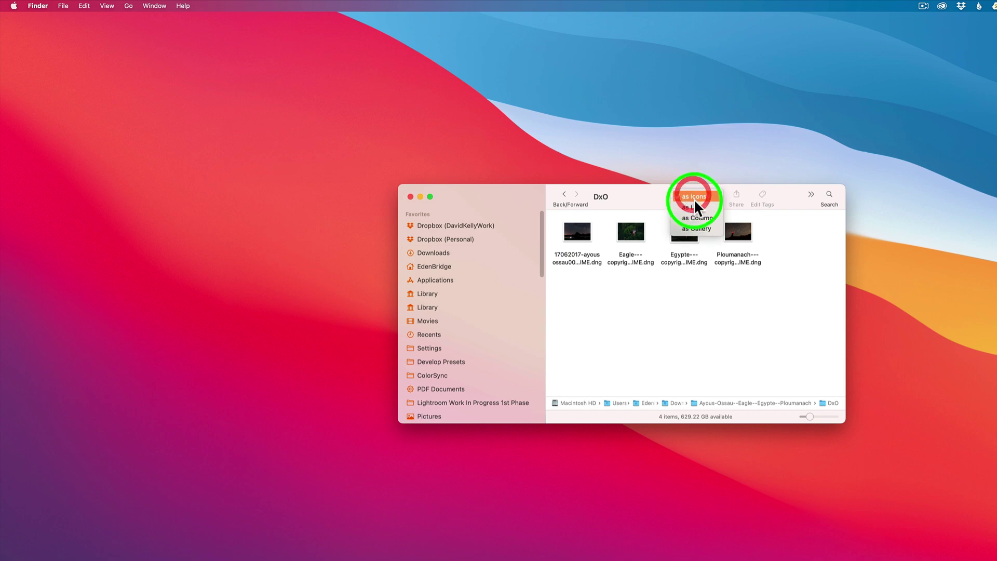
{"action": "left_click", "coordinate": [696, 207]}
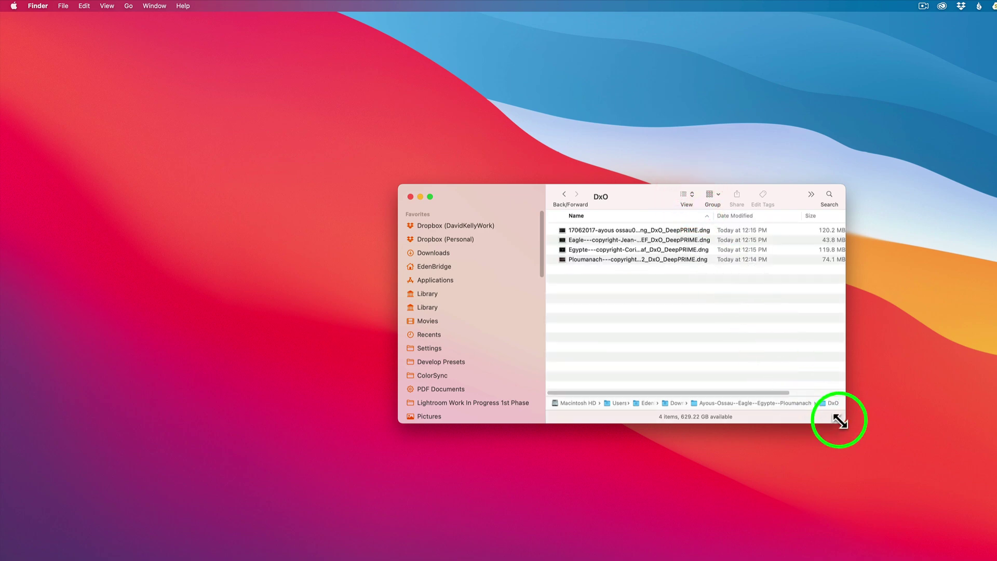
{"action": "left_click_drag", "start_coordinate": [844, 419], "coordinate": [996, 460]}
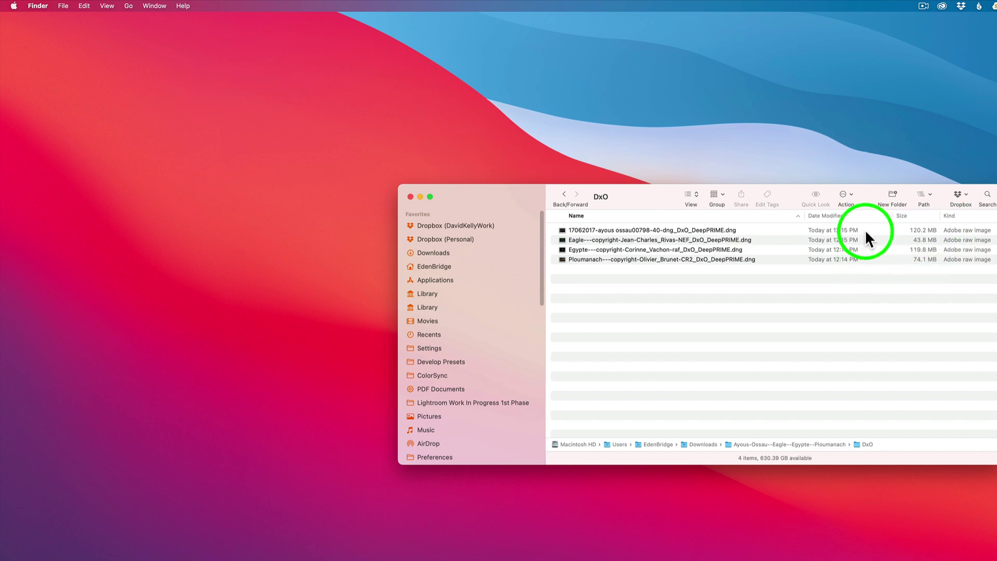
{"action": "left_click", "coordinate": [410, 196]}
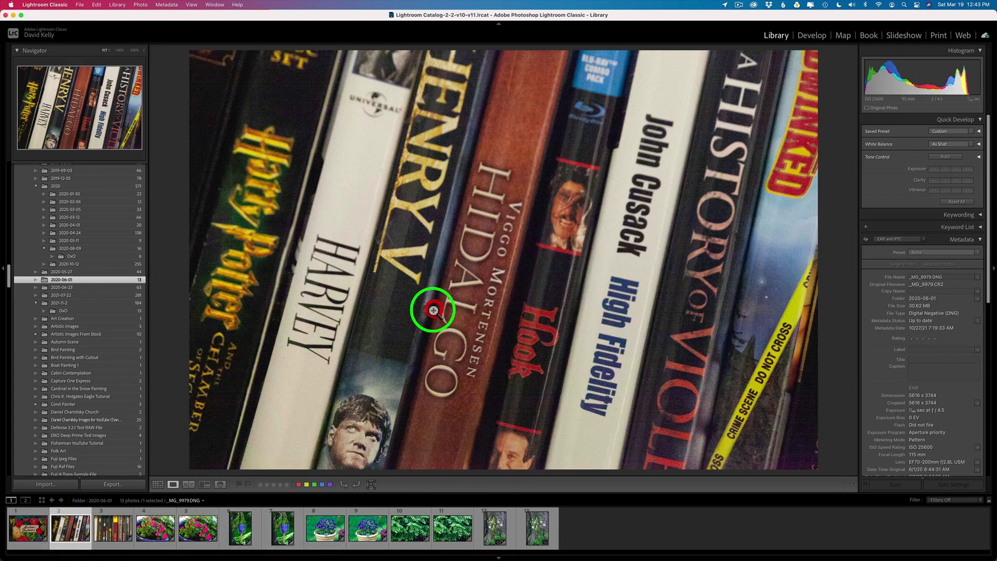
Check noise in _MG_9996 and _MG_9995 at 300%, then show _MG_9995 whole at Fit
{"action": "left_click", "coordinate": [486, 265]}
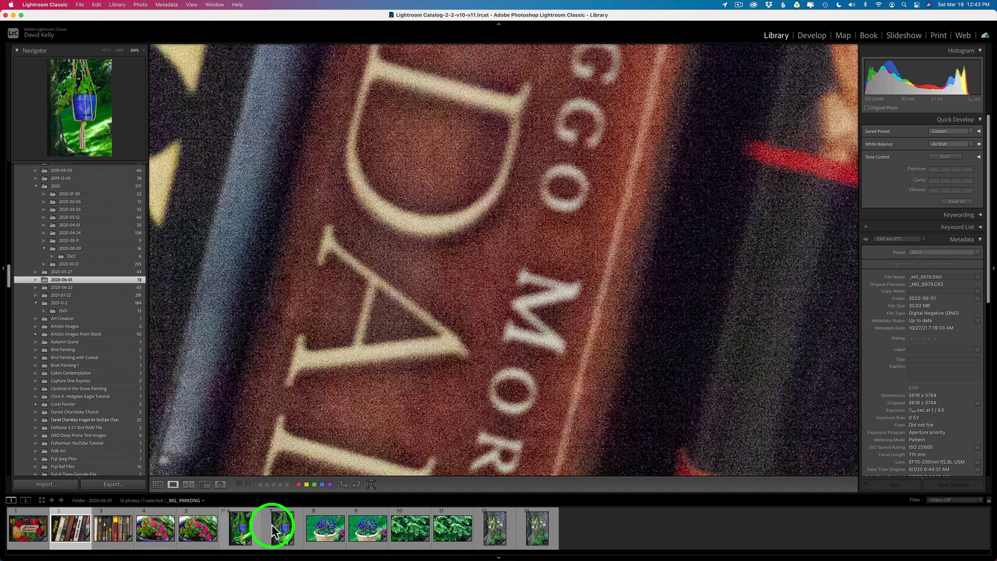
{"action": "left_click", "coordinate": [540, 531]}
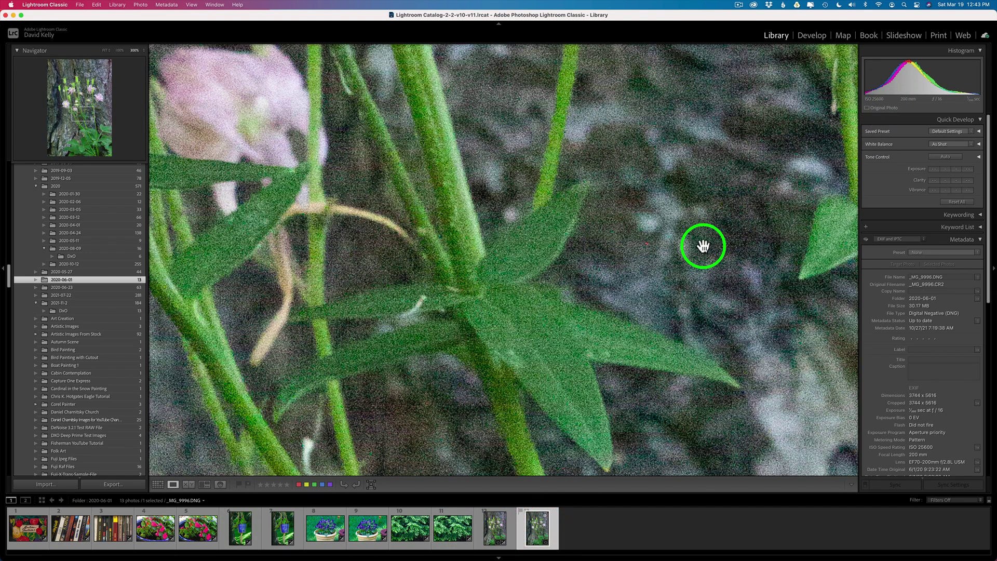
{"action": "left_click_drag", "start_coordinate": [416, 251], "coordinate": [801, 403]}
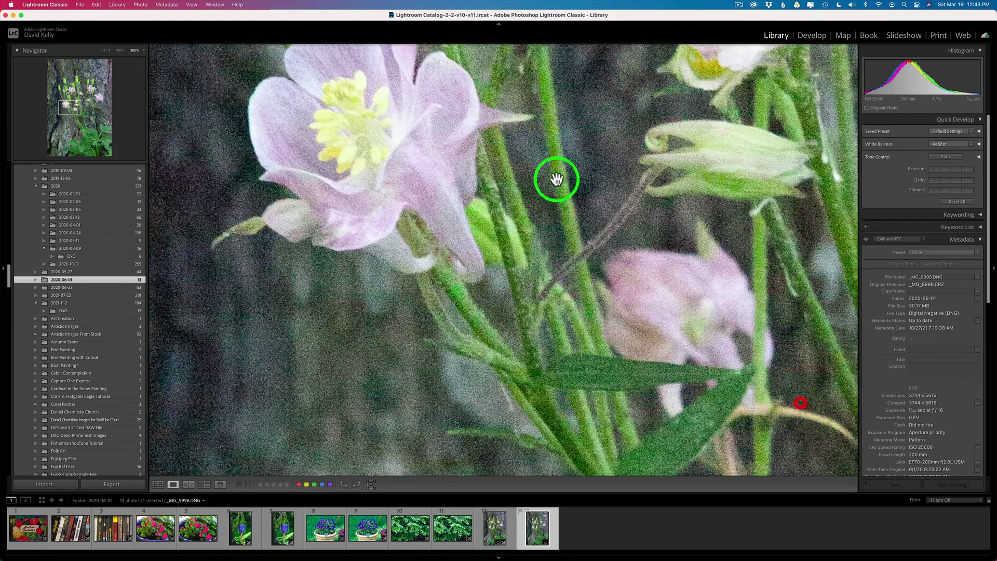
{"action": "left_click_drag", "start_coordinate": [554, 178], "coordinate": [732, 309]}
{"action": "left_click", "coordinate": [547, 532]}
{"action": "left_click", "coordinate": [497, 525]}
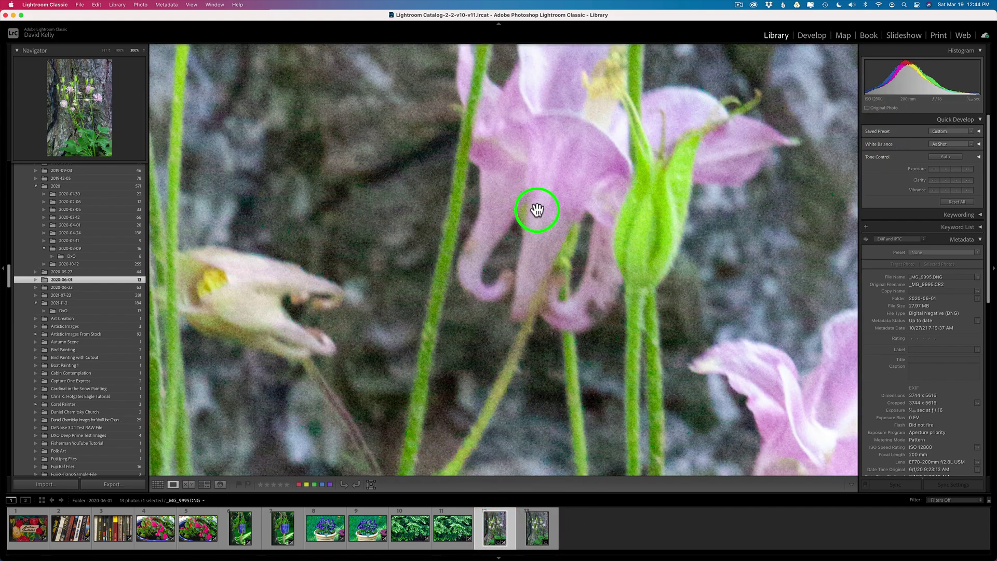
{"action": "left_click", "coordinate": [537, 210]}
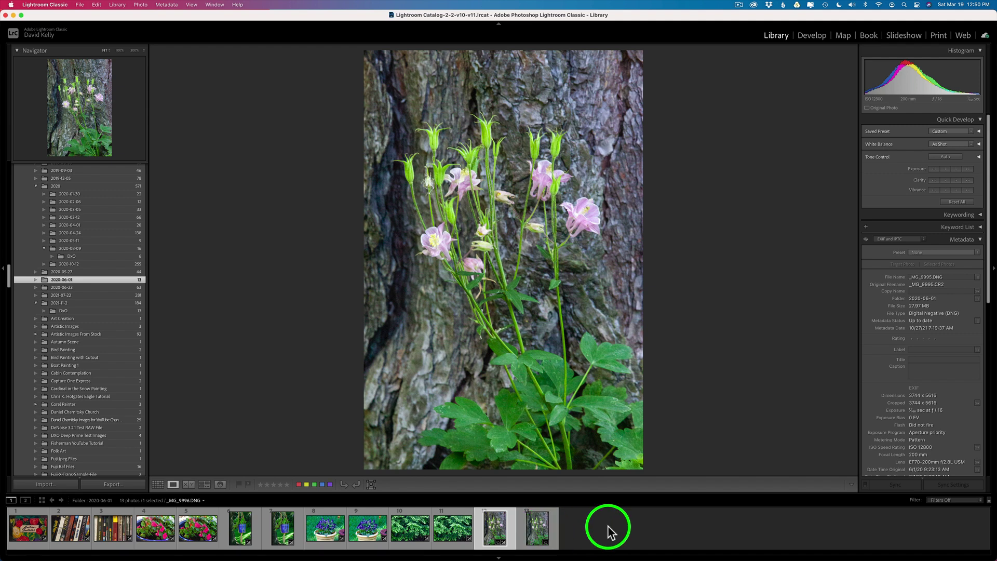
Select all photos in the folder and export them to DxO PureRAW 2
{"action": "key", "text": "super+a"}
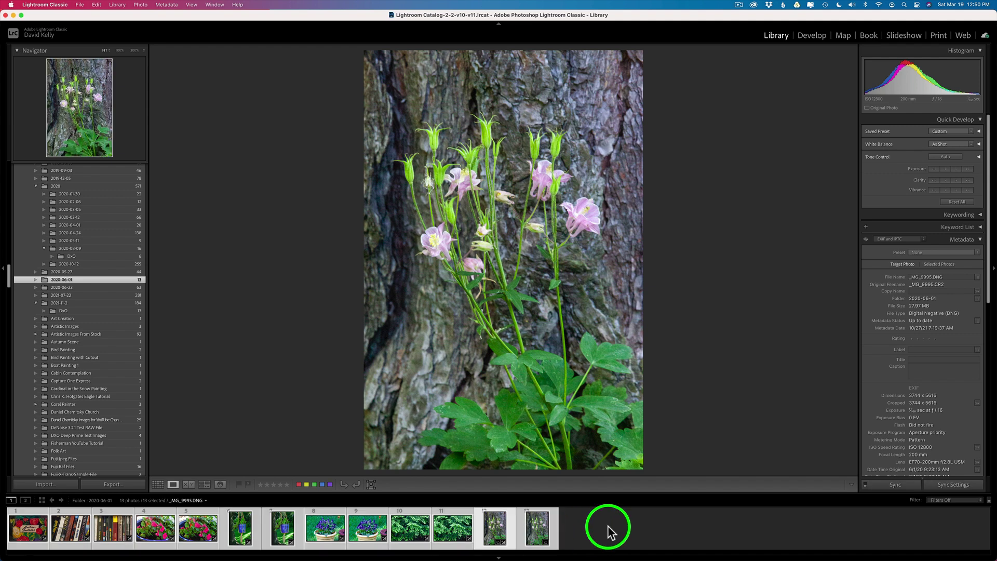
{"action": "right_click", "coordinate": [541, 527]}
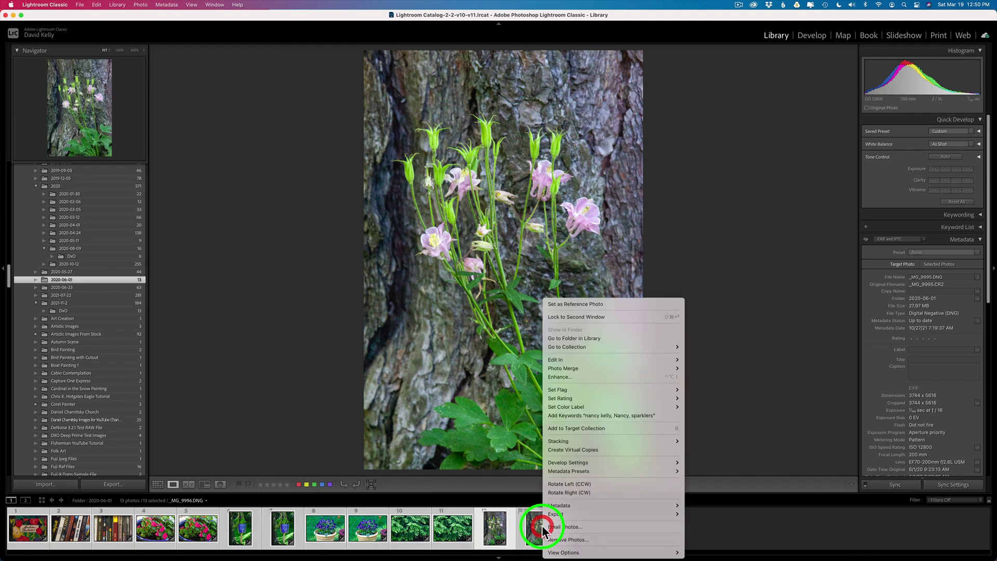
{"action": "mouse_move", "coordinate": [558, 514]}
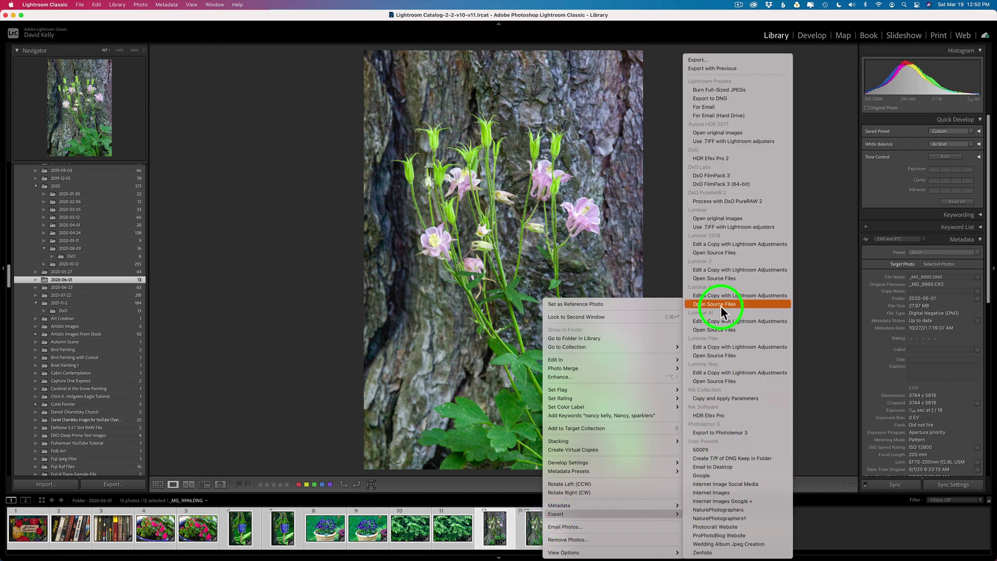
{"action": "left_click", "coordinate": [705, 201]}
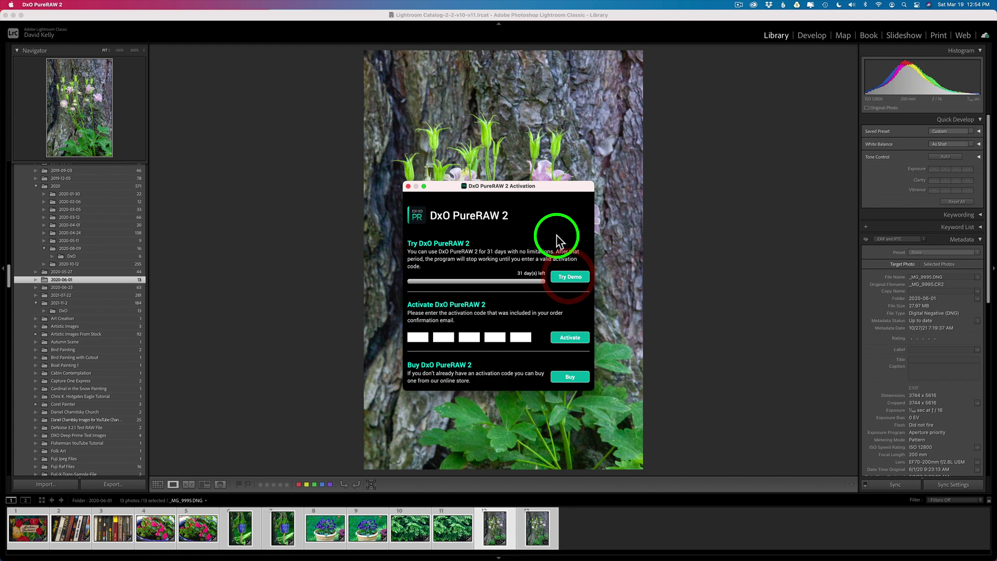
Start the PureRAW demo and process the 13 photos with DeepPRIME to DNG in the 'DxO' folder
{"action": "left_click", "coordinate": [573, 280]}
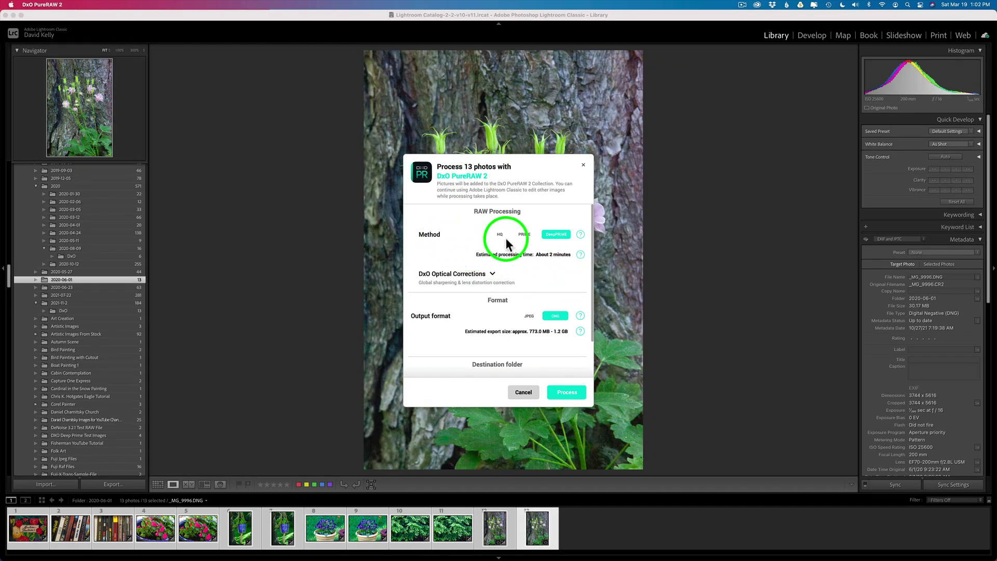
{"action": "left_click", "coordinate": [493, 273]}
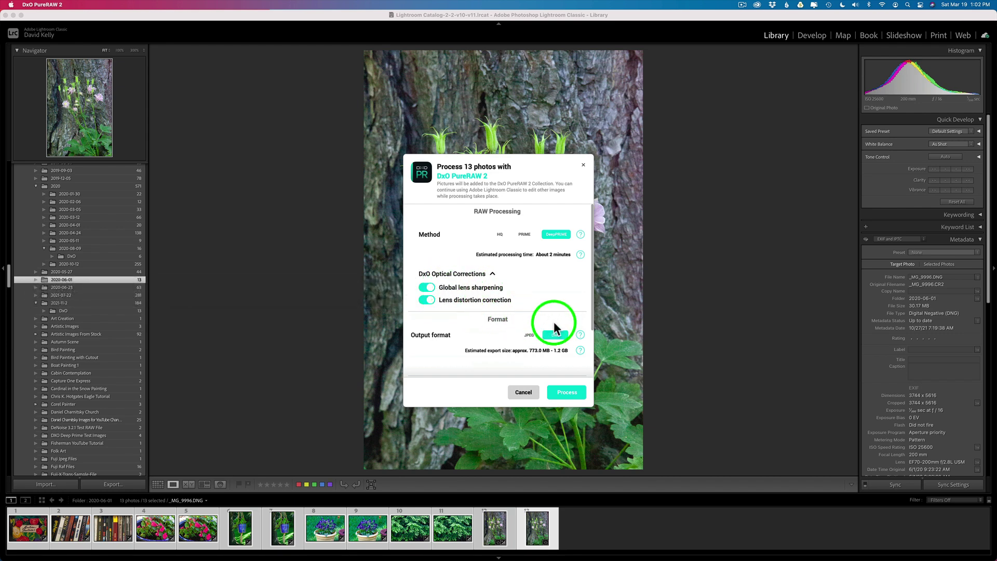
{"action": "scroll", "coordinate": [557, 320], "scroll_direction": "down", "scroll_amount": 3}
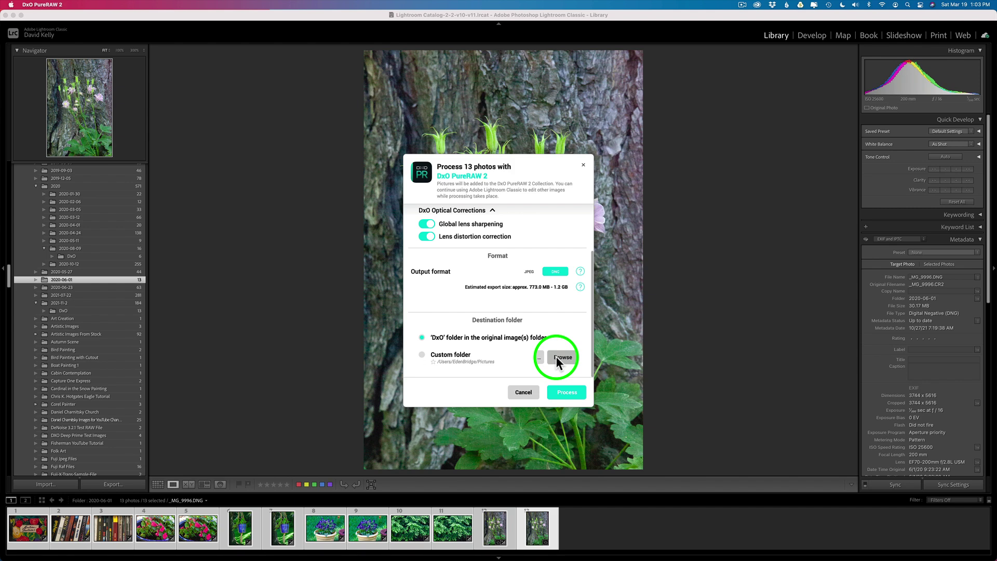
{"action": "left_click", "coordinate": [569, 392]}
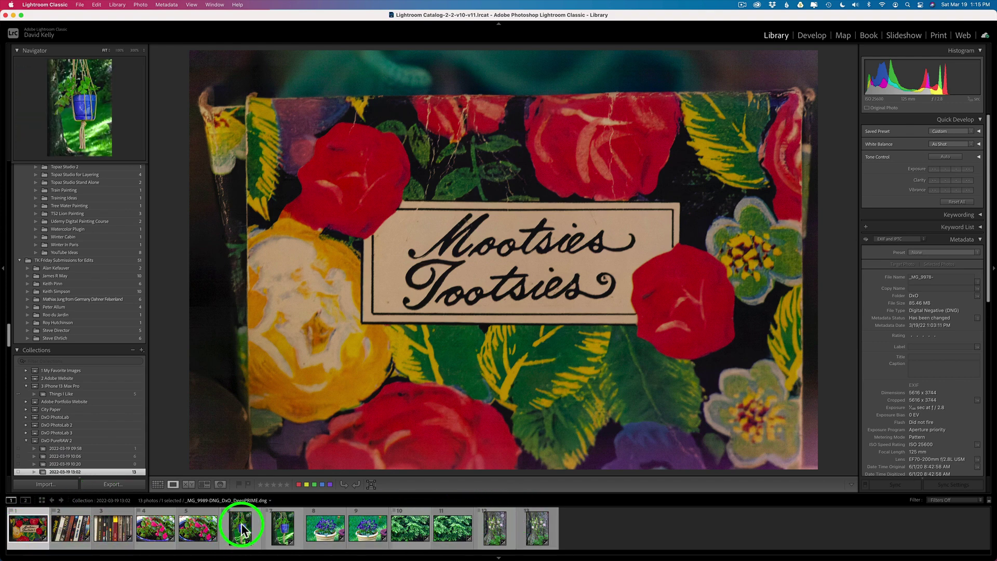
Open the 2020-06-01 folder's 26 photos and select the first Mootsies Tootsies image
{"action": "right_click", "coordinate": [536, 533]}
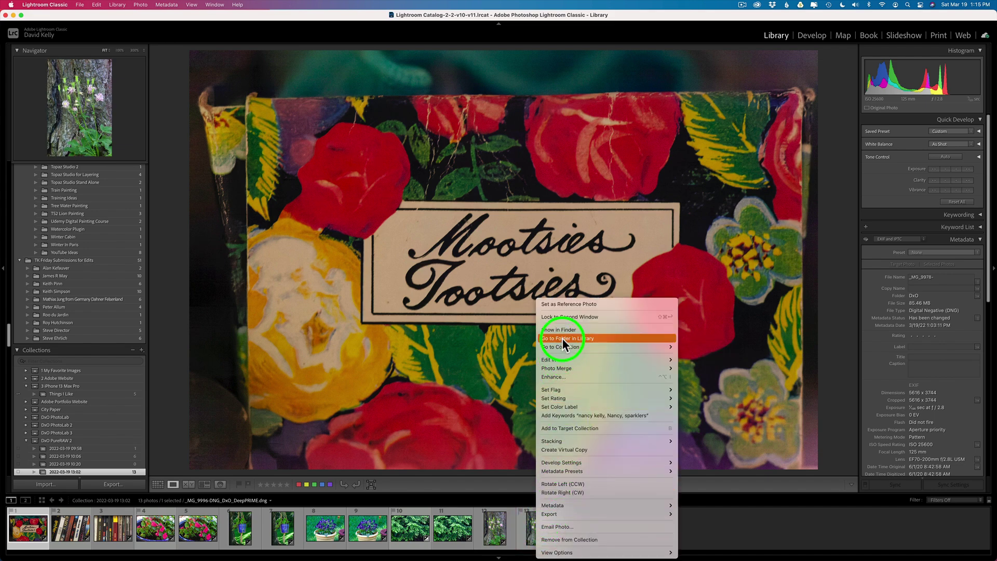
{"action": "left_click", "coordinate": [563, 339]}
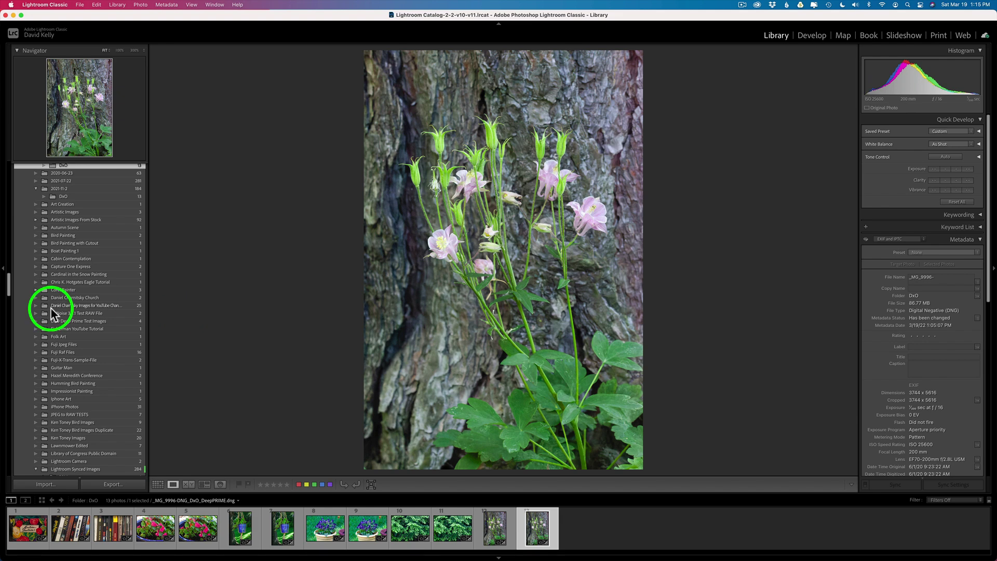
{"action": "scroll", "coordinate": [88, 289], "scroll_direction": "up", "scroll_amount": 3}
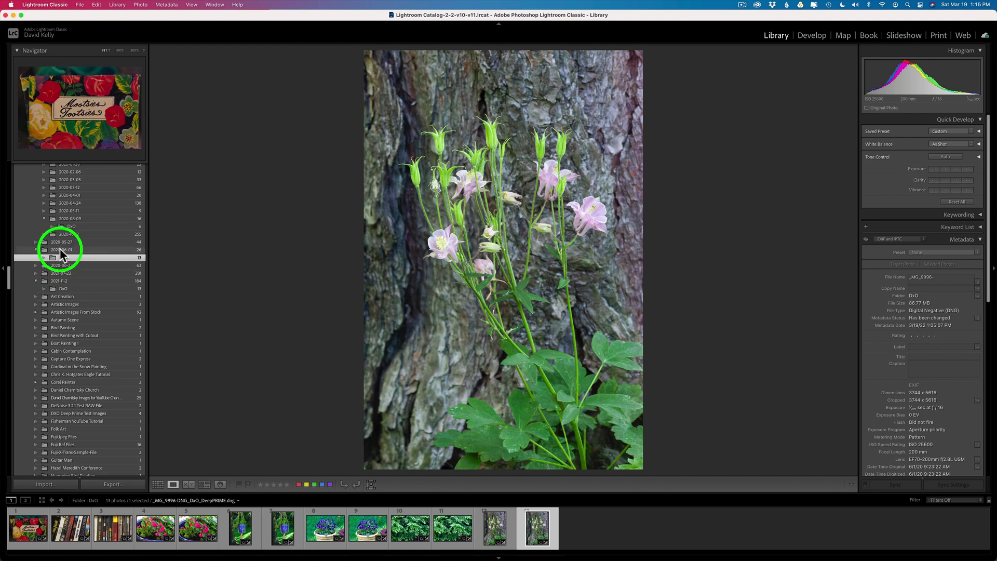
{"action": "left_click", "coordinate": [61, 251]}
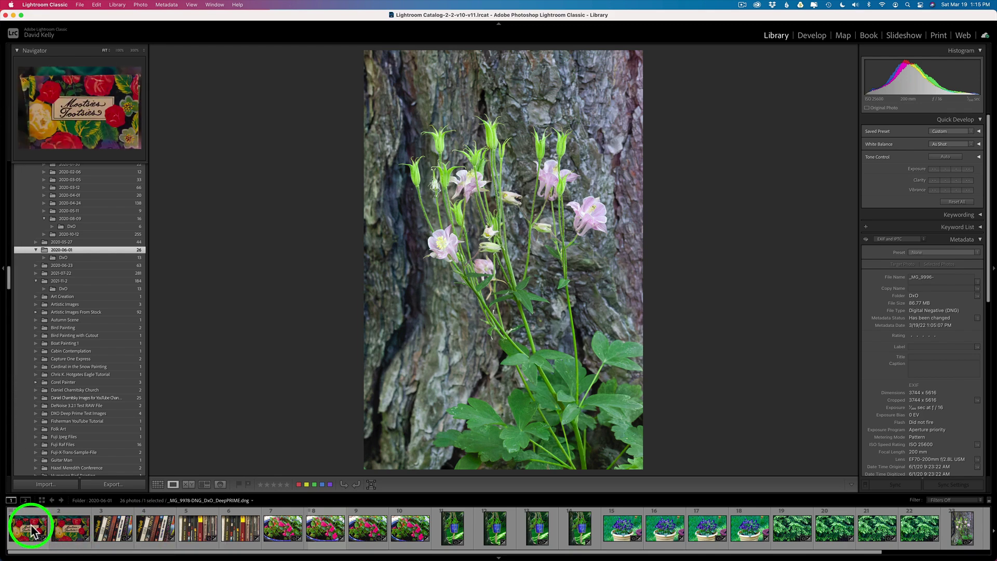
{"action": "left_click", "coordinate": [27, 527]}
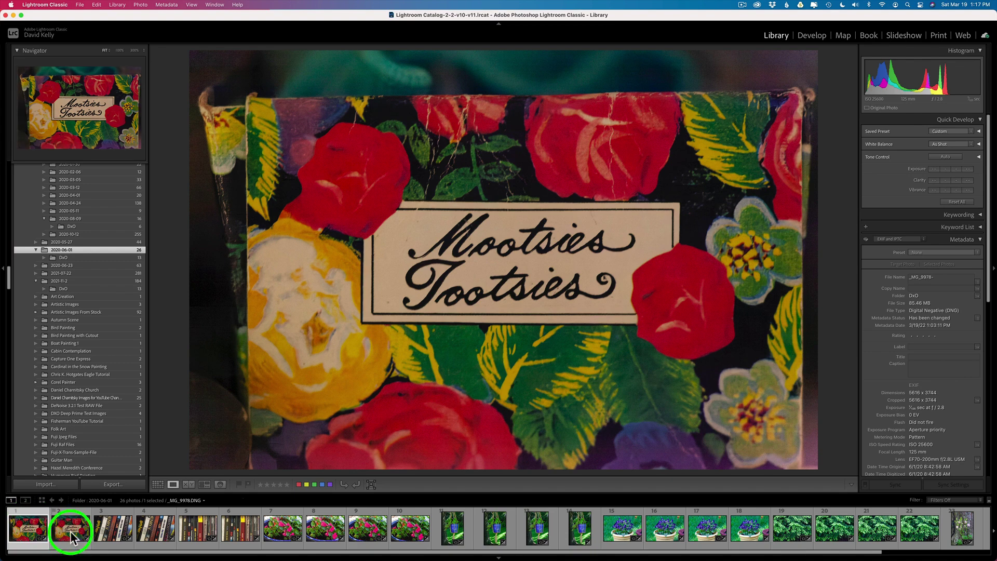
Show the original and DeepPRIME Mootsies Tootsies photos side by side in Compare view at 300%
{"action": "left_click", "coordinate": [71, 535], "text": "shift"}
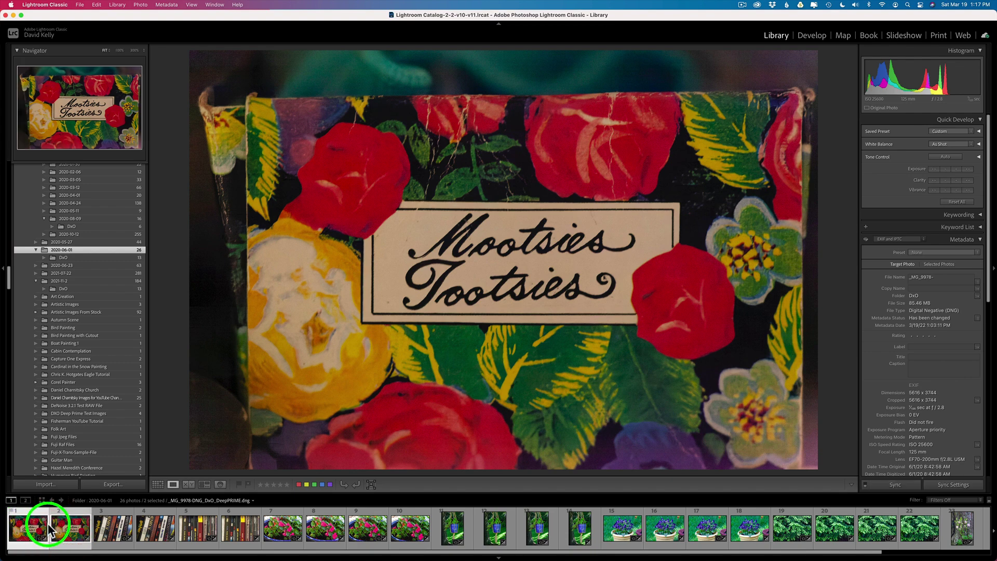
{"action": "left_click", "coordinate": [189, 484]}
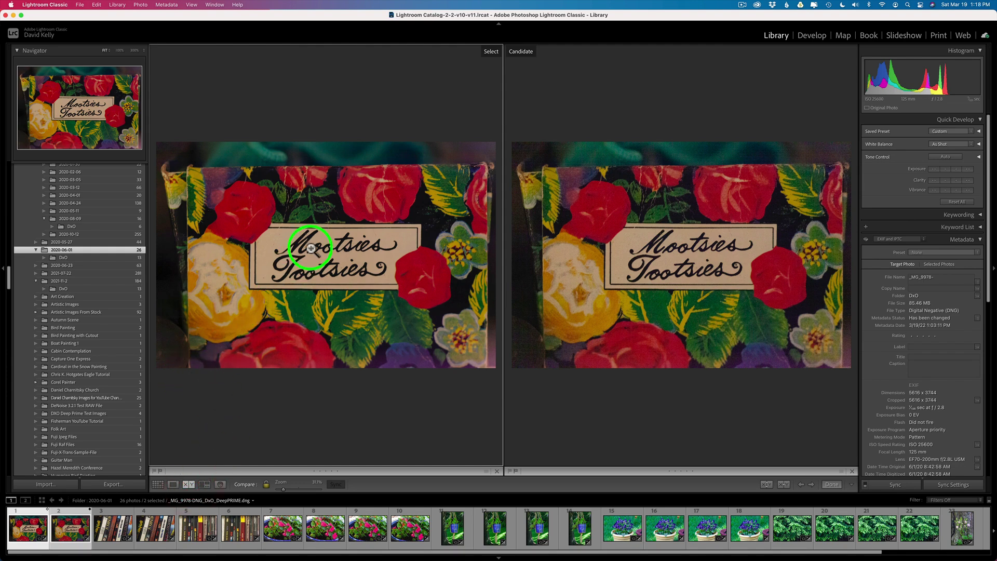
{"action": "left_click", "coordinate": [358, 253]}
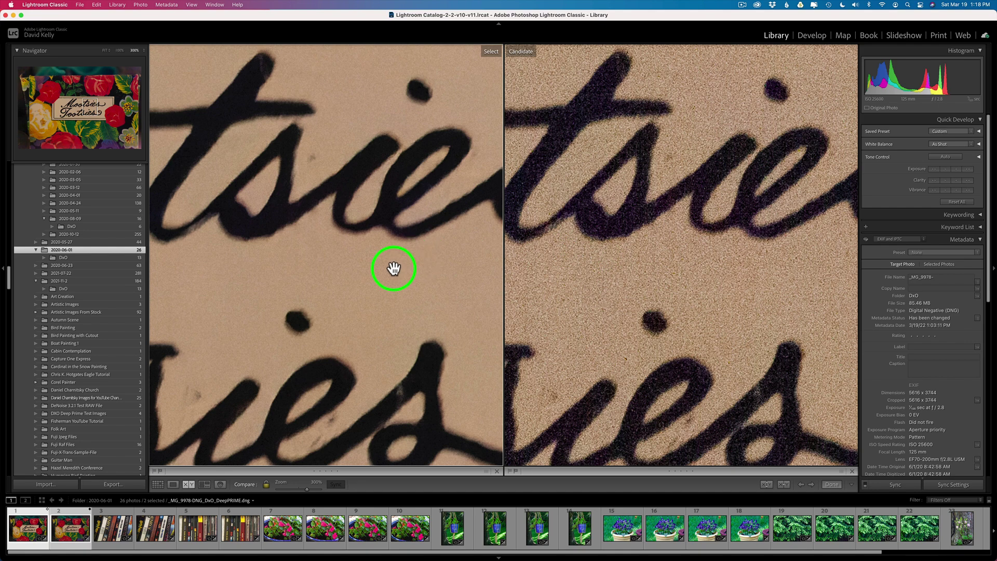
Compare both close-ups across the lettering, red flower, teal top and lower red areas
{"action": "left_click_drag", "start_coordinate": [396, 232], "coordinate": [400, 383]}
{"action": "left_click_drag", "start_coordinate": [400, 191], "coordinate": [389, 310]}
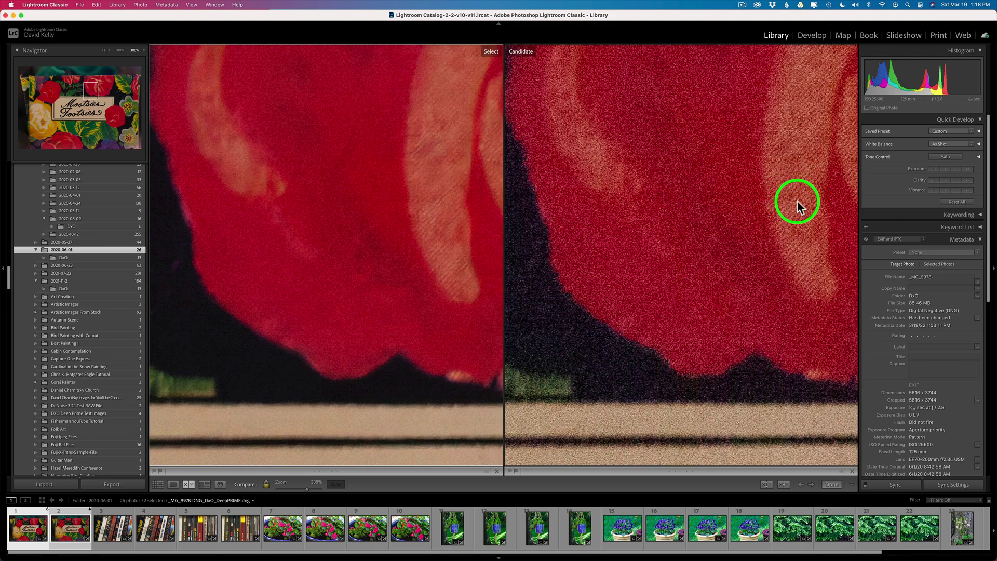
{"action": "left_click", "coordinate": [472, 234]}
{"action": "left_click", "coordinate": [417, 185]}
{"action": "left_click_drag", "start_coordinate": [417, 186], "coordinate": [412, 388]}
{"action": "left_click_drag", "start_coordinate": [372, 161], "coordinate": [383, 296]}
{"action": "left_click_drag", "start_coordinate": [389, 214], "coordinate": [408, 326]}
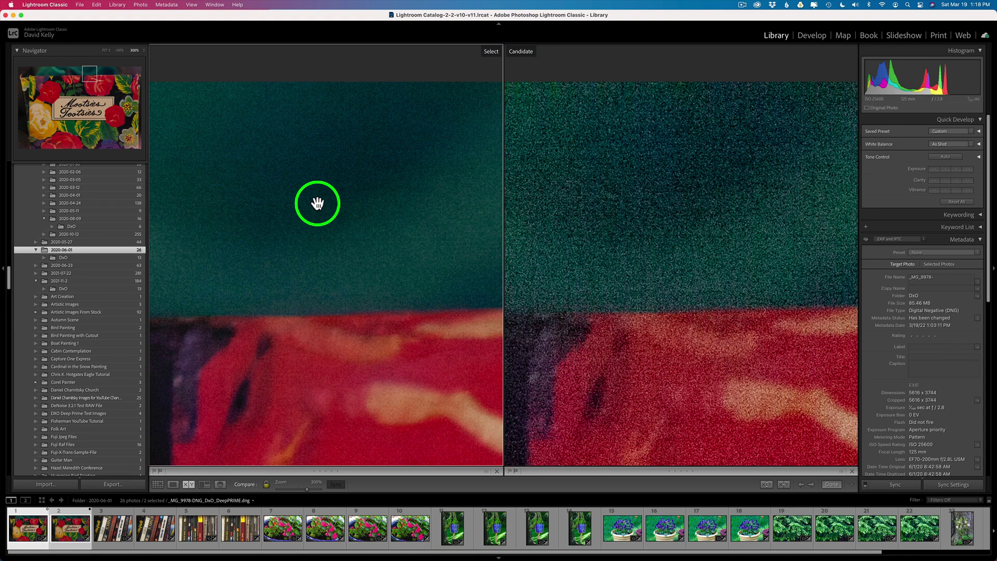
{"action": "left_click_drag", "start_coordinate": [327, 208], "coordinate": [406, 206]}
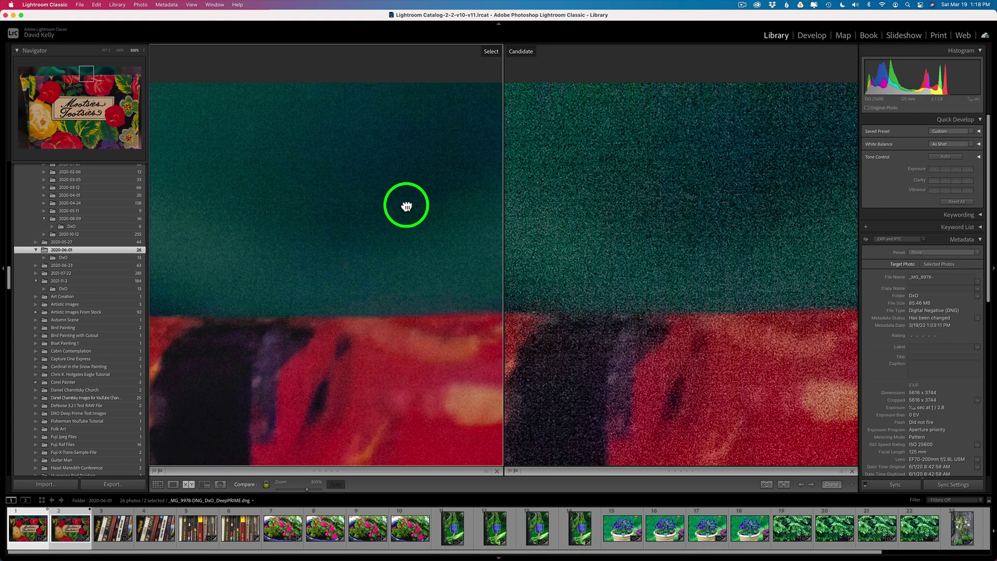
{"action": "left_click_drag", "start_coordinate": [296, 201], "coordinate": [336, 197]}
{"action": "left_click_drag", "start_coordinate": [229, 212], "coordinate": [427, 186]}
Compare both close-ups over the yellow and purple area and the yellow flower edge
{"action": "left_click_drag", "start_coordinate": [577, 180], "coordinate": [782, 181]}
{"action": "left_click_drag", "start_coordinate": [577, 198], "coordinate": [810, 201]}
{"action": "left_click_drag", "start_coordinate": [665, 198], "coordinate": [769, 198]}
{"action": "left_click_drag", "start_coordinate": [705, 196], "coordinate": [679, 207]}
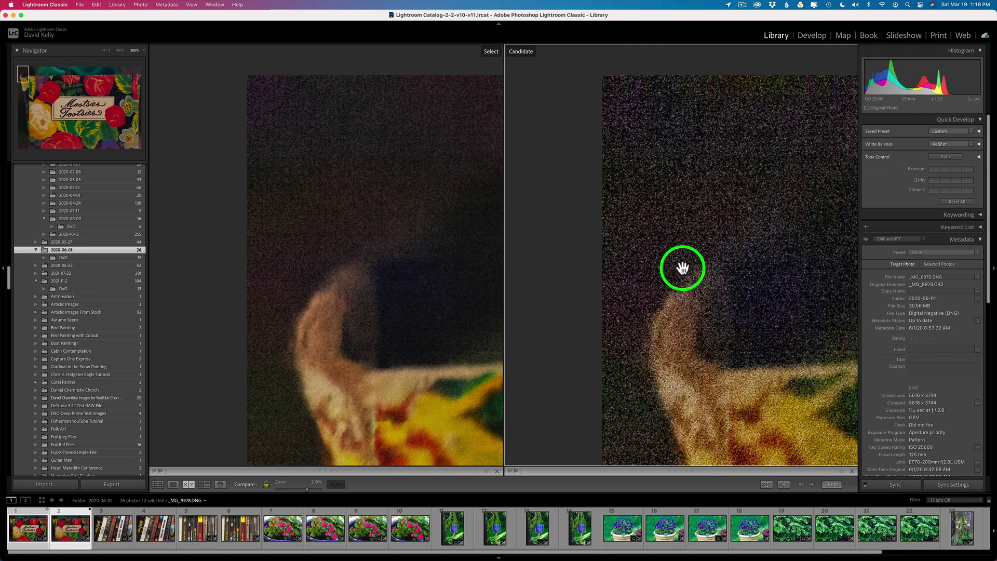
{"action": "left_click_drag", "start_coordinate": [723, 318], "coordinate": [634, 192]}
{"action": "left_click_drag", "start_coordinate": [681, 301], "coordinate": [676, 192]}
{"action": "left_click_drag", "start_coordinate": [723, 285], "coordinate": [698, 229]}
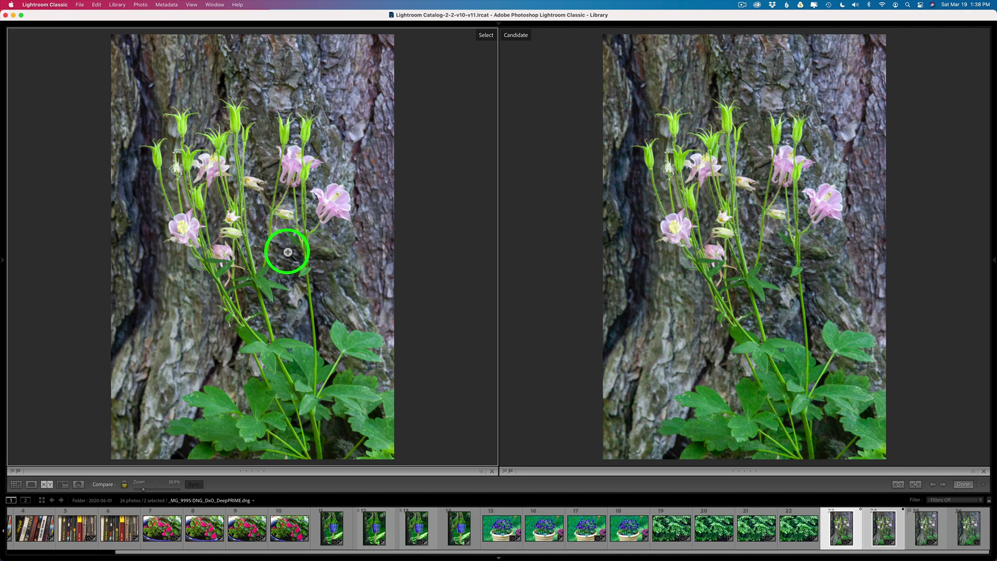
Zoom both columbine versions to 300% and compare the pink flower and bark detail
{"action": "left_click", "coordinate": [296, 208]}
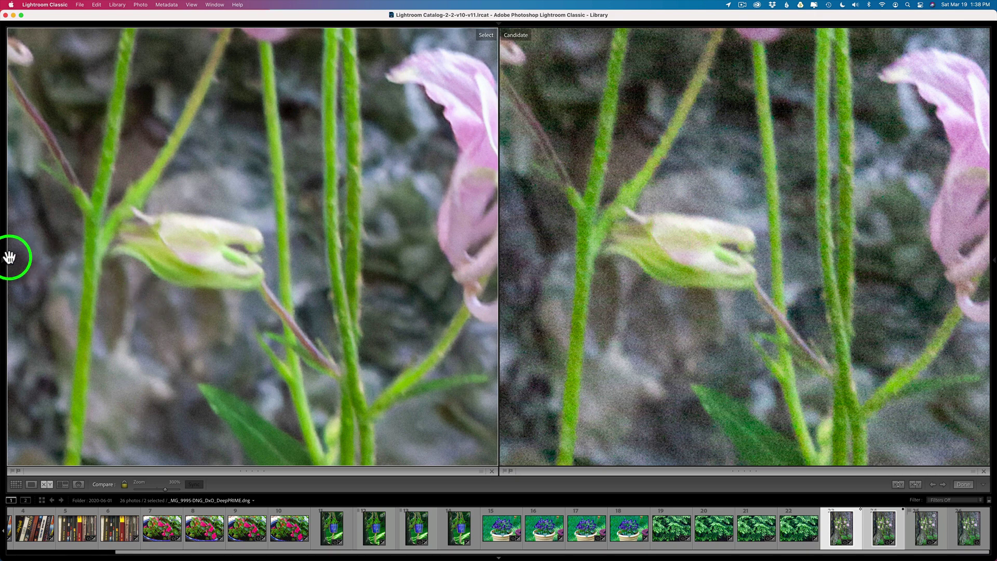
{"action": "mouse_move", "coordinate": [5, 260]}
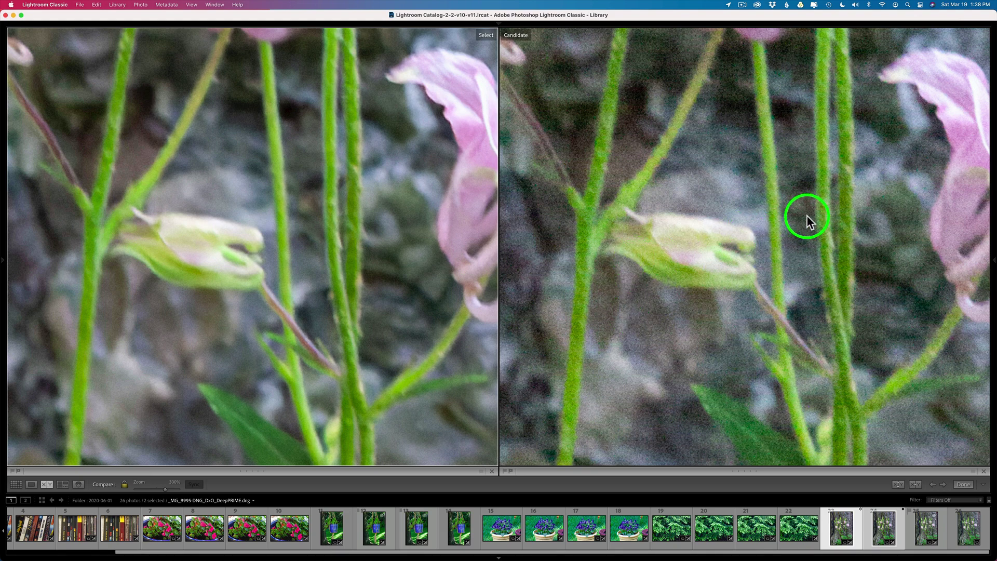
{"action": "left_click_drag", "start_coordinate": [807, 217], "coordinate": [639, 296]}
{"action": "left_click_drag", "start_coordinate": [872, 212], "coordinate": [772, 289]}
{"action": "left_click_drag", "start_coordinate": [837, 174], "coordinate": [743, 249]}
{"action": "left_click_drag", "start_coordinate": [889, 144], "coordinate": [837, 253]}
{"action": "left_click_drag", "start_coordinate": [725, 242], "coordinate": [924, 174]}
Compare the white and pink columbine flowers and green stem, then zoom both back to fit
{"action": "left_click_drag", "start_coordinate": [692, 225], "coordinate": [899, 185]}
{"action": "left_click_drag", "start_coordinate": [734, 198], "coordinate": [910, 174]}
{"action": "left_click_drag", "start_coordinate": [702, 204], "coordinate": [895, 160]}
{"action": "left_click_drag", "start_coordinate": [769, 178], "coordinate": [851, 166]}
{"action": "mouse_move", "coordinate": [677, 186]}
{"action": "left_mouse_down"}
{"action": "mouse_move", "coordinate": [826, 149]}
{"action": "mouse_move", "coordinate": [847, 67]}
{"action": "left_mouse_up"}
{"action": "left_click_drag", "start_coordinate": [764, 161], "coordinate": [826, 104]}
{"action": "left_click_drag", "start_coordinate": [768, 205], "coordinate": [828, 111]}
{"action": "left_click_drag", "start_coordinate": [797, 151], "coordinate": [828, 104]}
{"action": "left_click_drag", "start_coordinate": [781, 218], "coordinate": [846, 146]}
{"action": "left_click_drag", "start_coordinate": [734, 218], "coordinate": [939, 269]}
{"action": "left_click_drag", "start_coordinate": [899, 239], "coordinate": [659, 415]}
{"action": "left_click_drag", "start_coordinate": [737, 285], "coordinate": [552, 341]}
{"action": "left_click", "coordinate": [630, 255]}
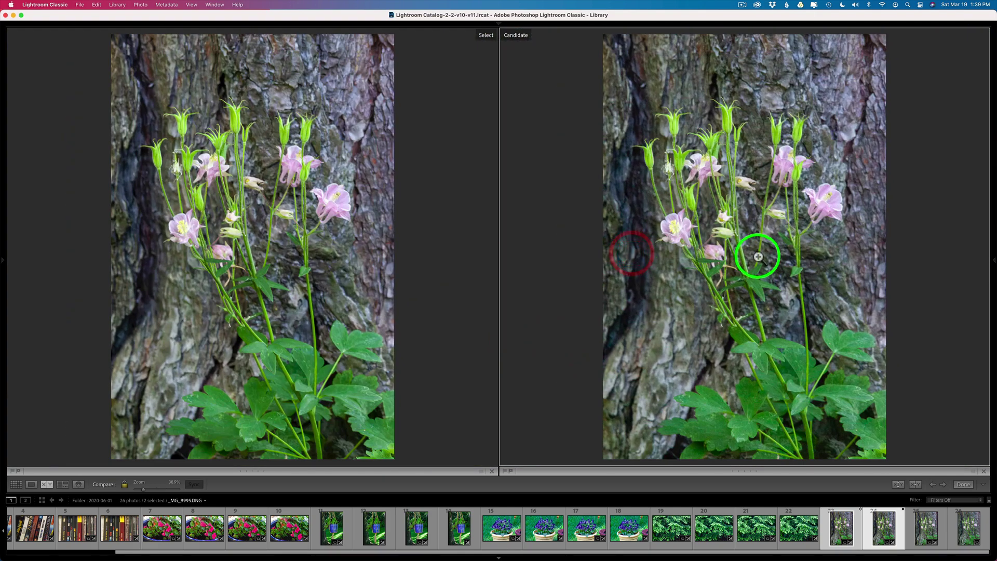